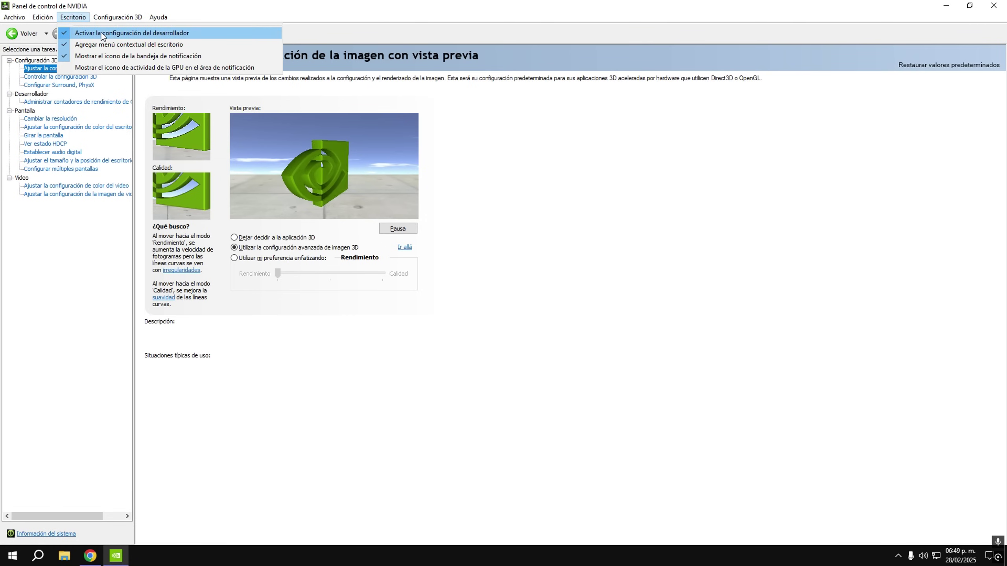
Toggle the developer settings option, then allow access to the GPU performance counters for all users and apply the change.
left_click(165, 33)
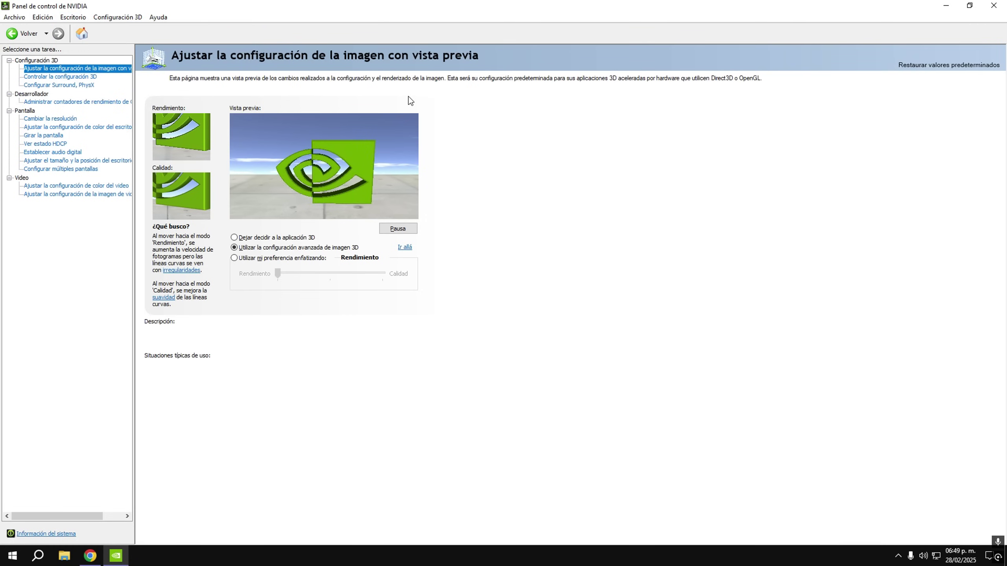
left_click(44, 102)
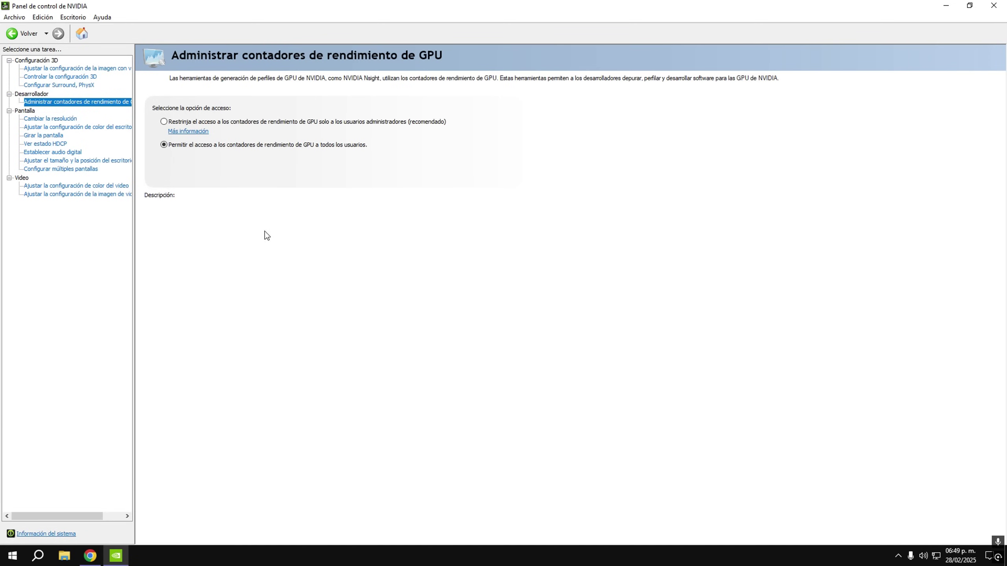
mouse_move(170, 146)
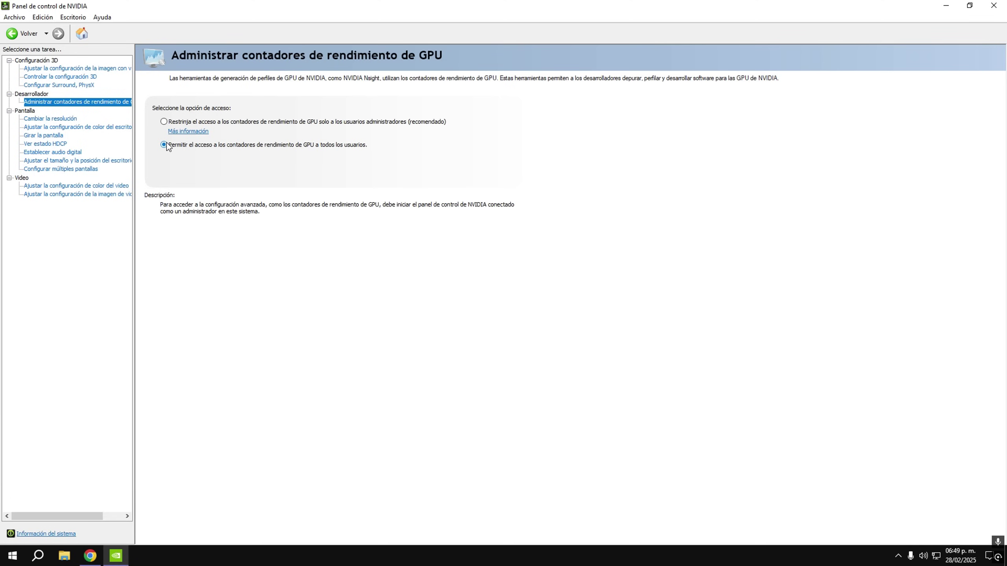
left_click(166, 145)
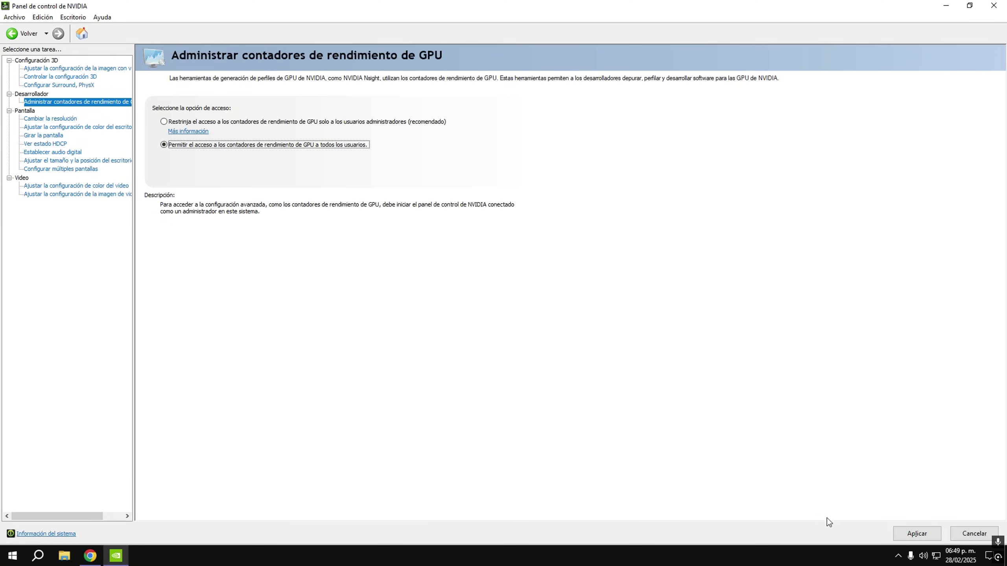
left_click(917, 534)
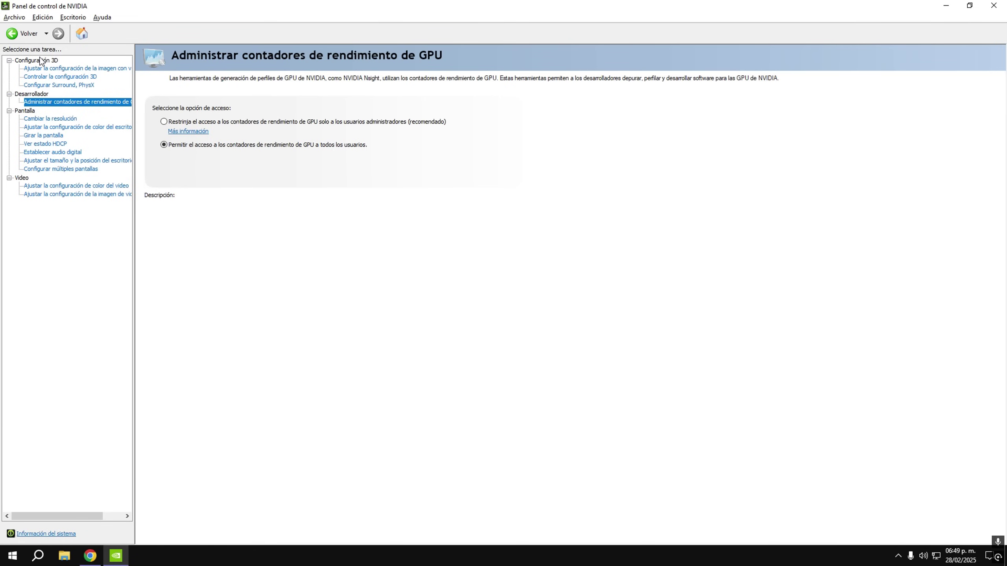
On the image preview settings page, try the application-decides option and the preference slider at Equilibrado, Calidad and Rendimiento.
left_click(109, 70)
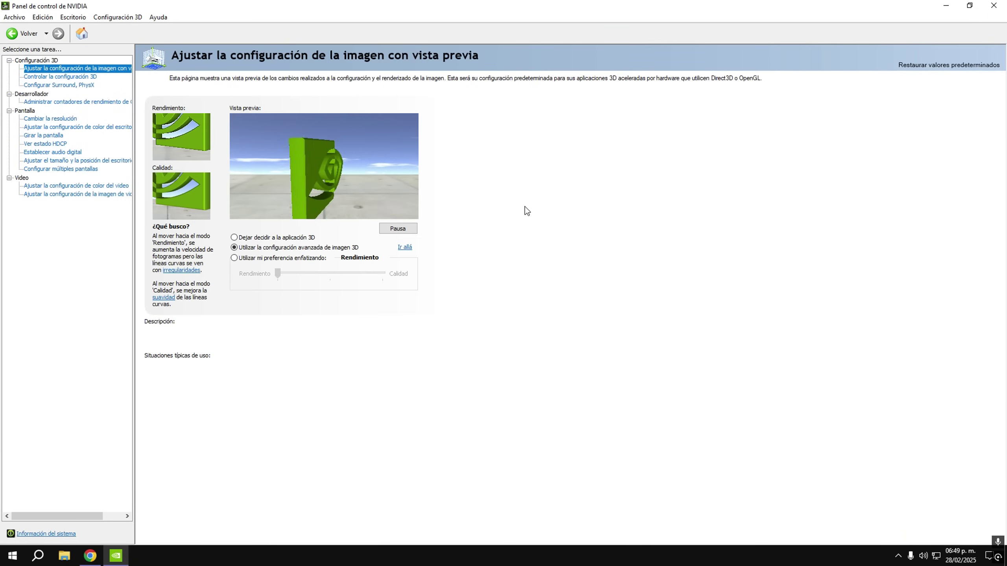
left_click(235, 238)
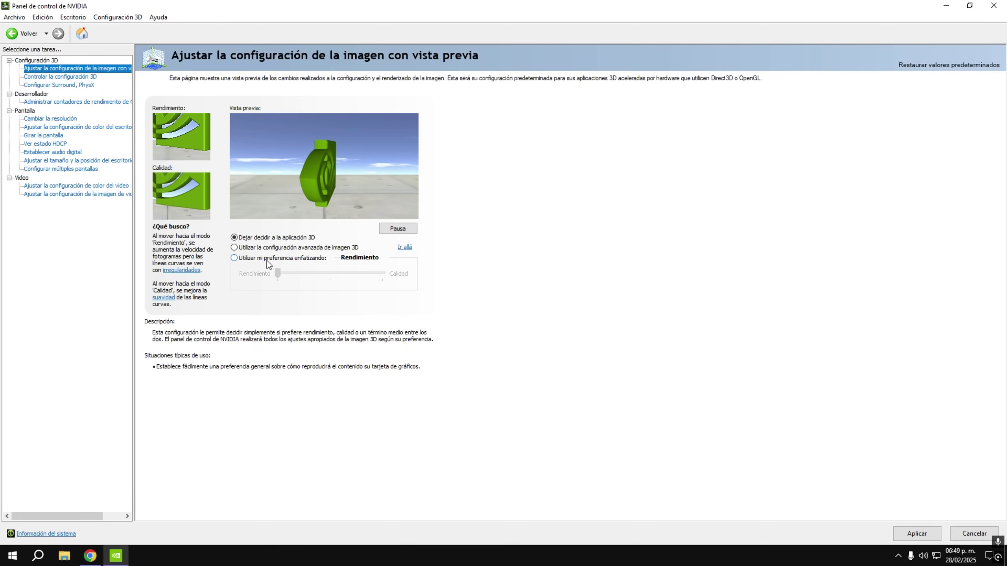
left_click(279, 260)
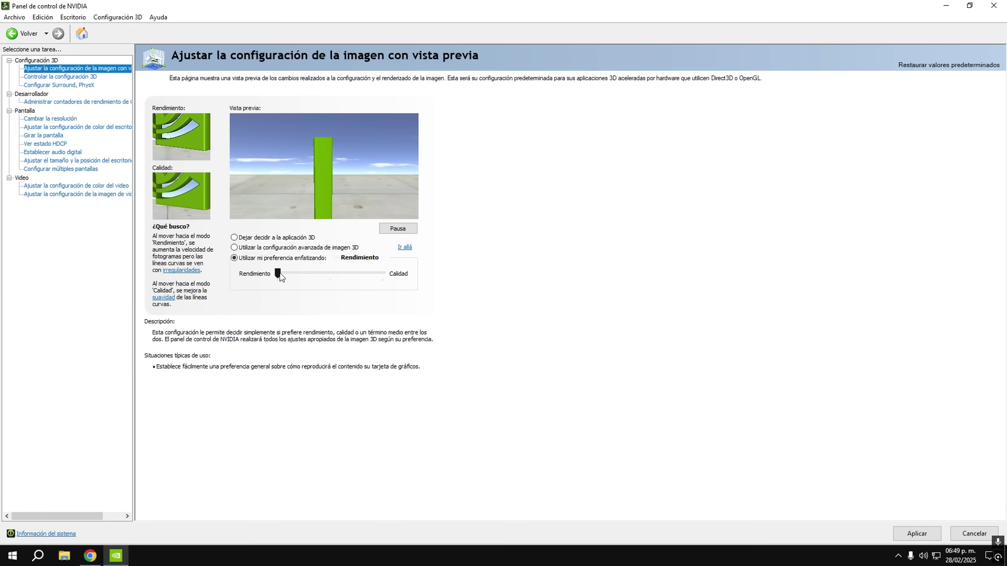
left_click_drag(281, 274, 330, 274)
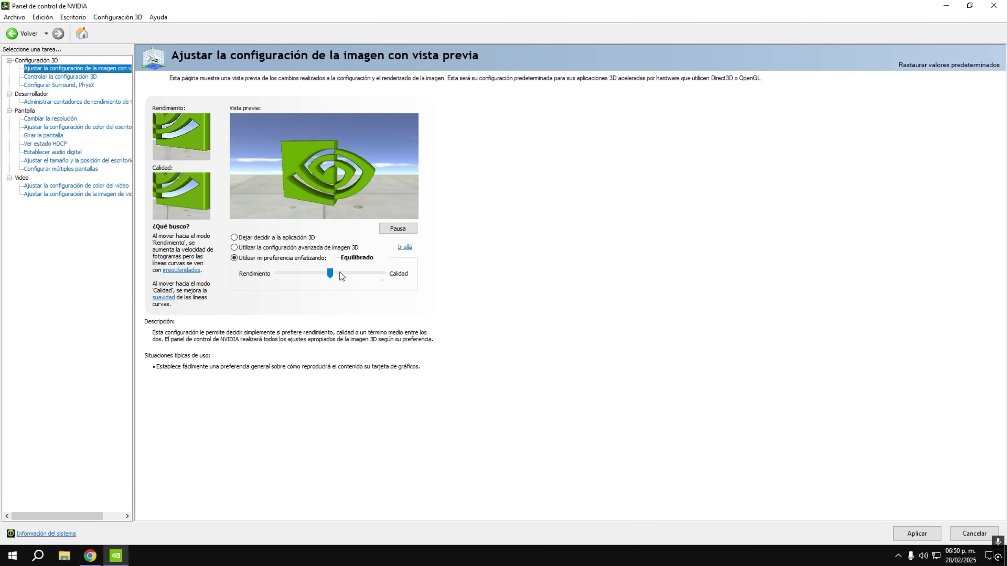
left_click_drag(330, 274, 416, 281)
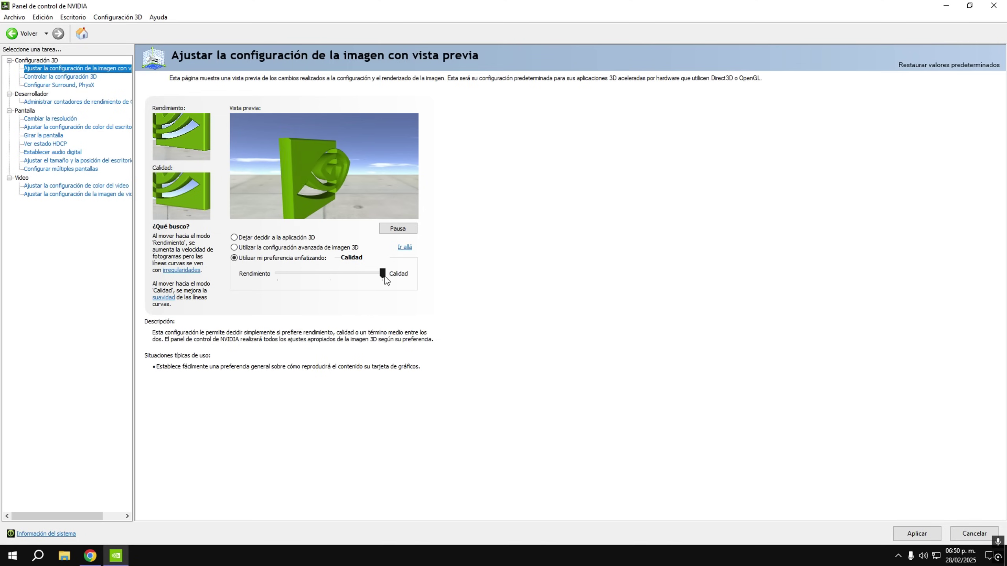
left_click_drag(385, 276, 280, 284)
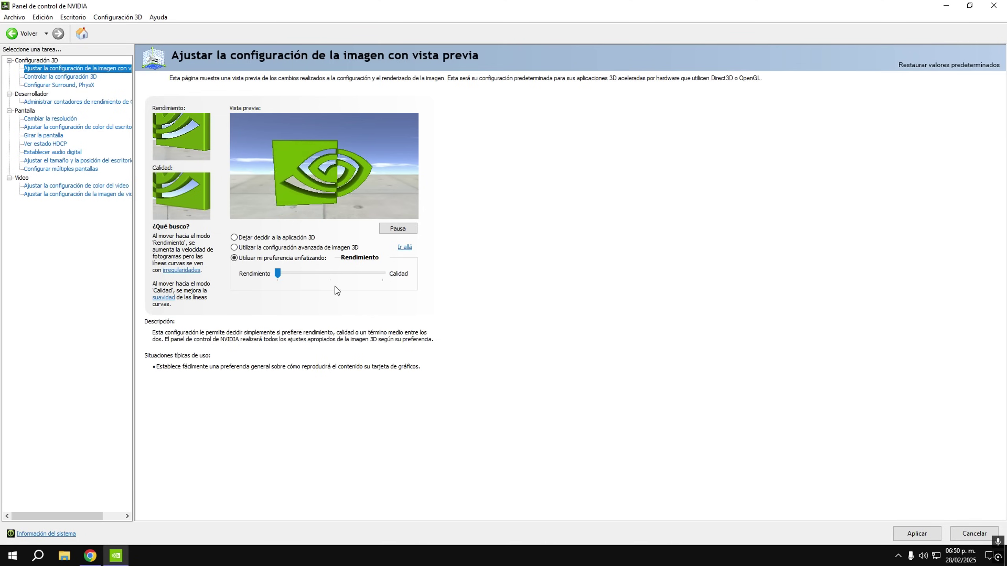
Choose "Utilizar la configuración avanzada de imagen 3D" for the image settings and apply it.
left_click(235, 248)
left_click(914, 534)
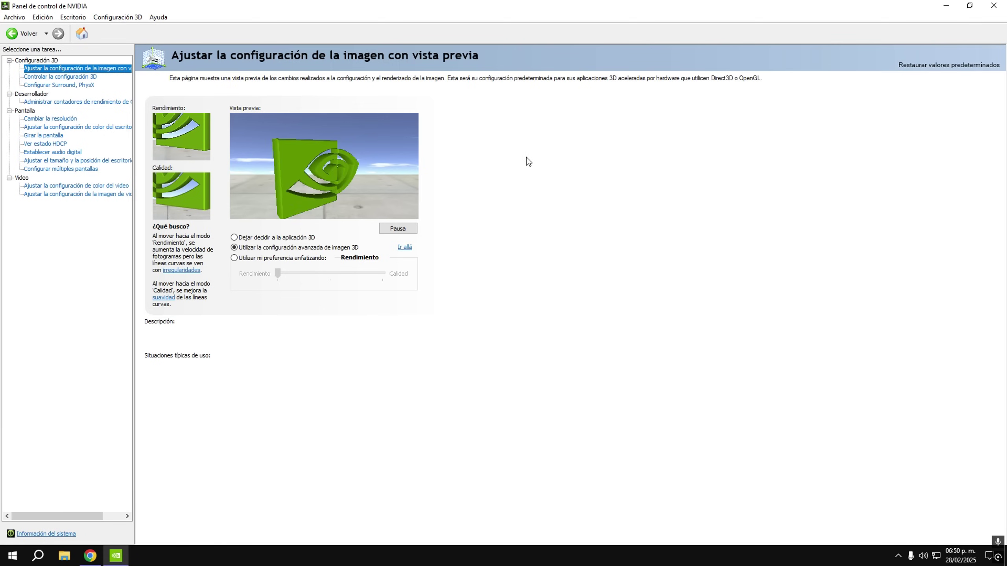
Add explorer.exe from the C:\Windows folder as a program to customize in the program-specific 3D settings.
left_click(61, 78)
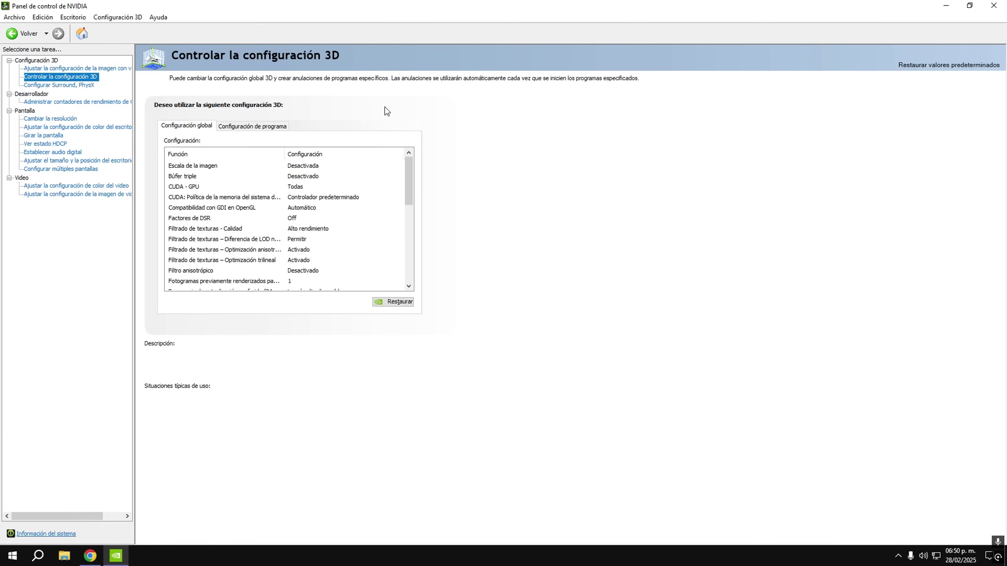
left_click(267, 127)
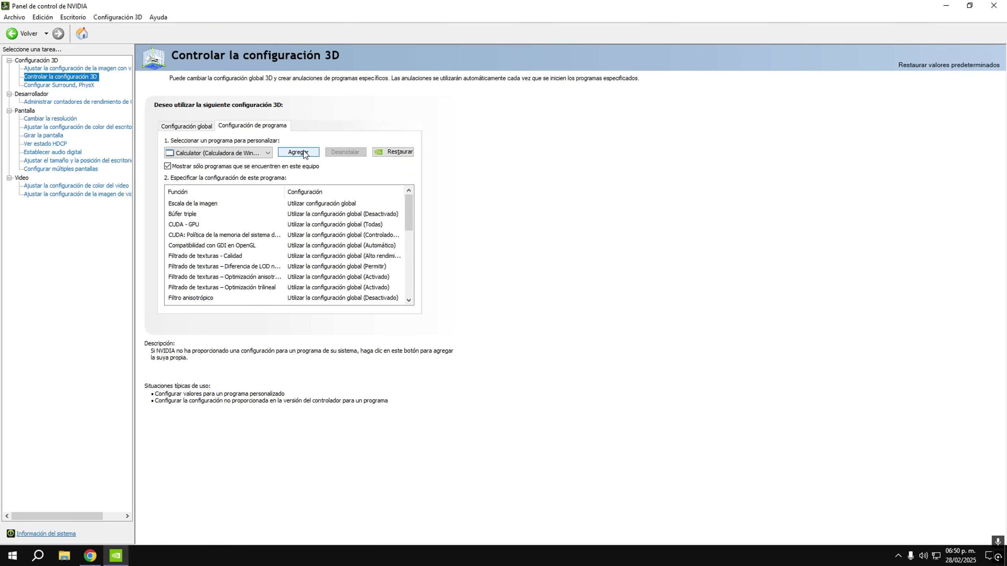
left_click(304, 153)
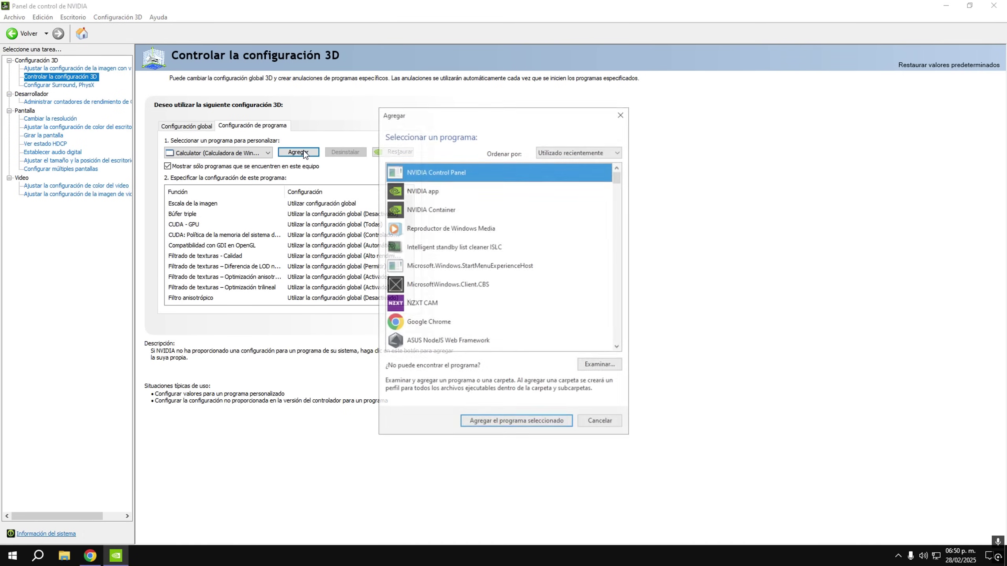
left_click(599, 368)
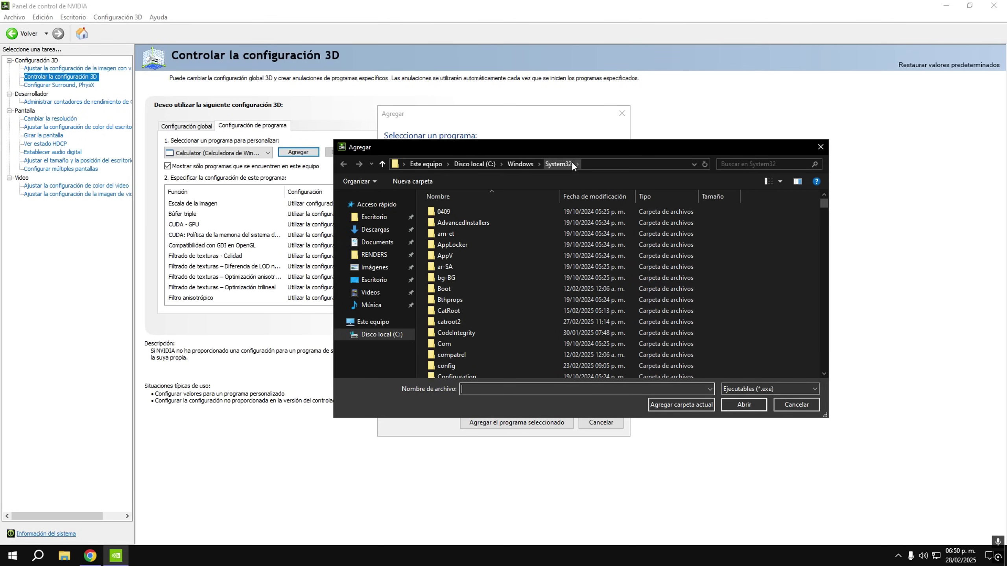
left_click(523, 163)
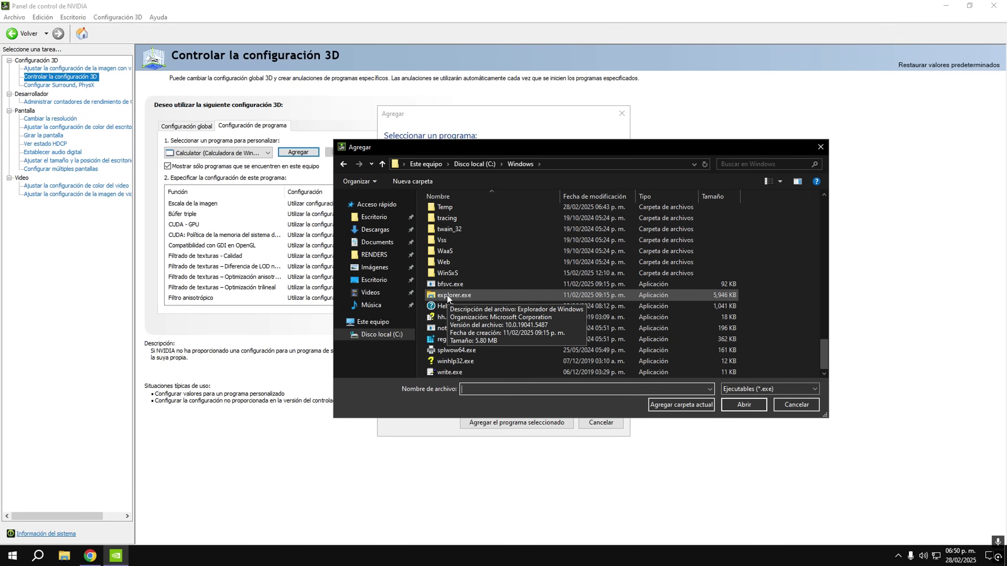
left_click(447, 296)
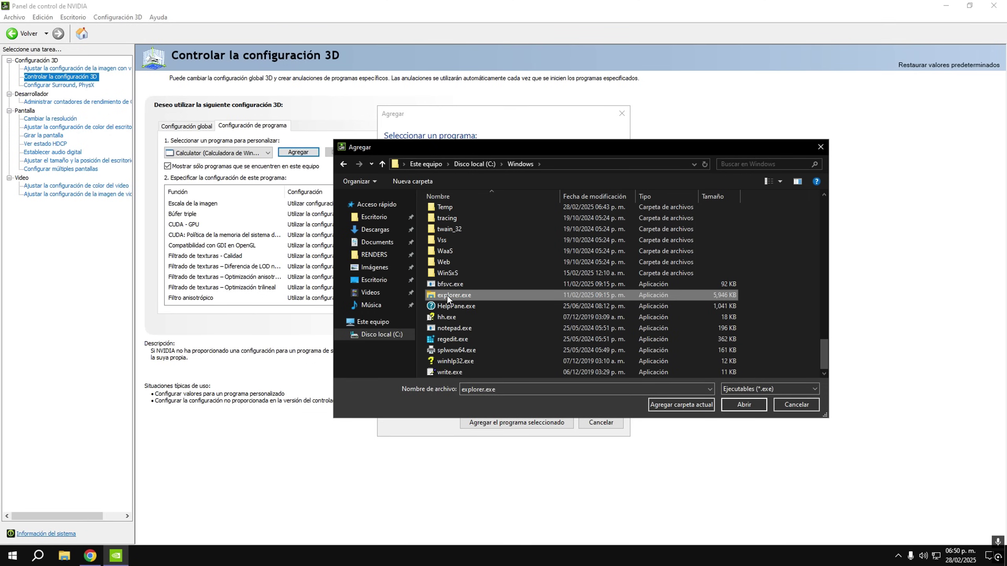
left_click(742, 404)
Set Modo de control de energía for explorer.exe to "Utilizar la configuración global (Preferir rendimiento máximo)" and apply it.
scroll(364, 238, "down", 5)
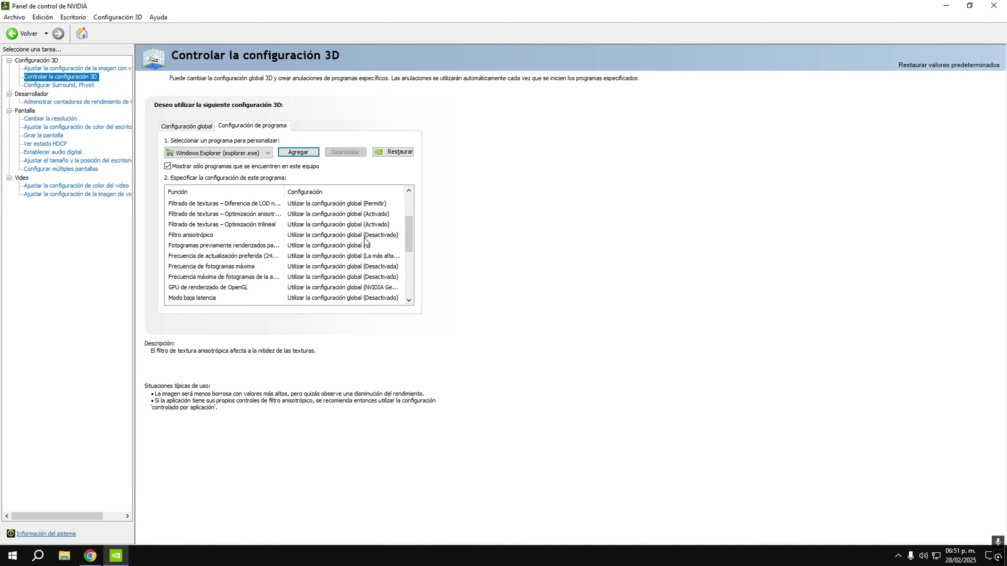
scroll(364, 236, "up", 3)
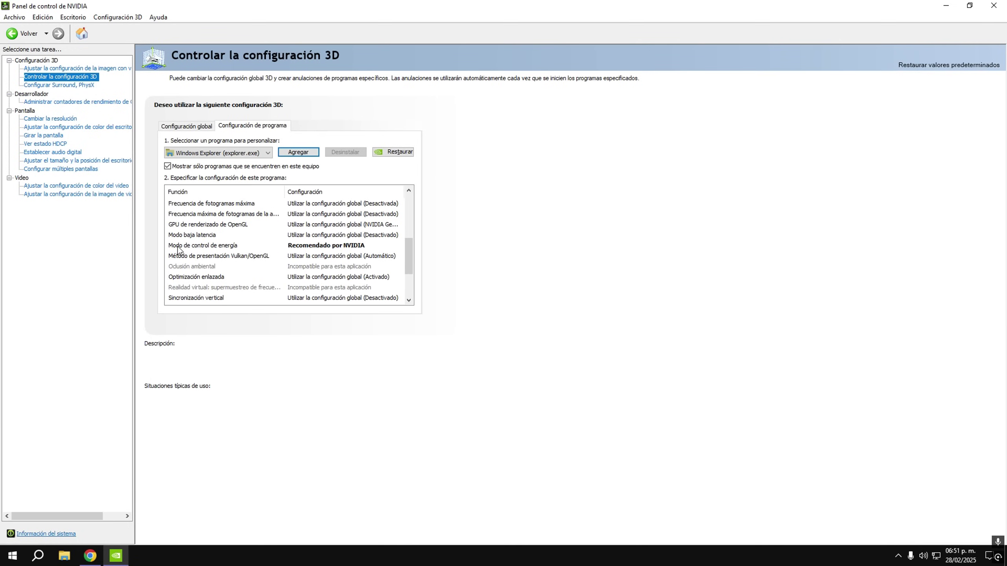
left_click(320, 245)
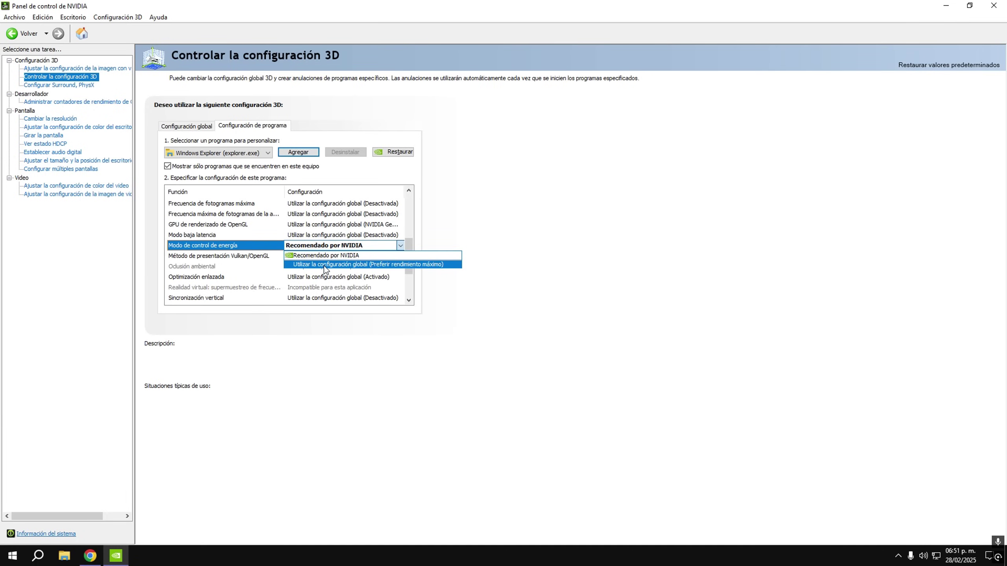
left_click(324, 265)
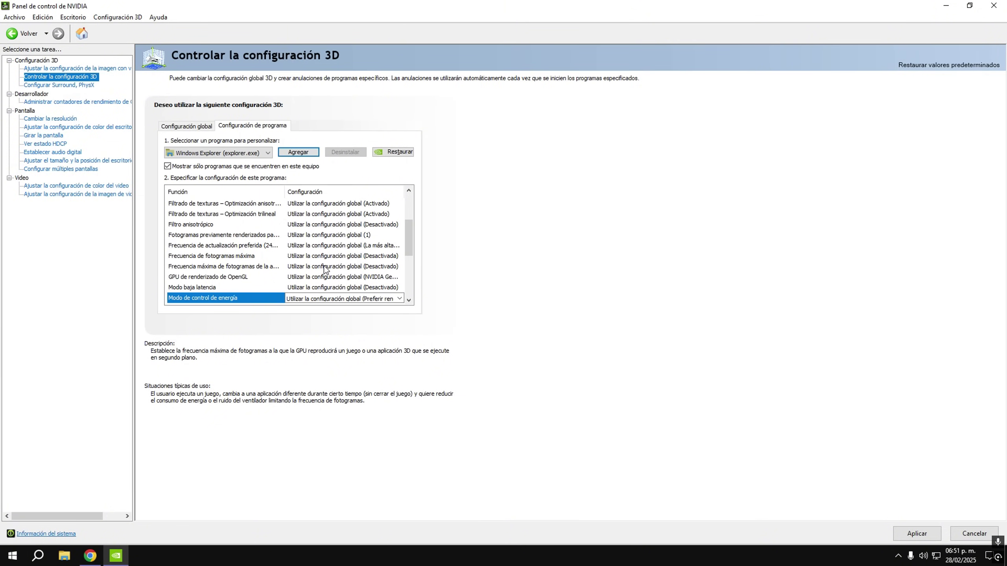
scroll(324, 269, "down", 1)
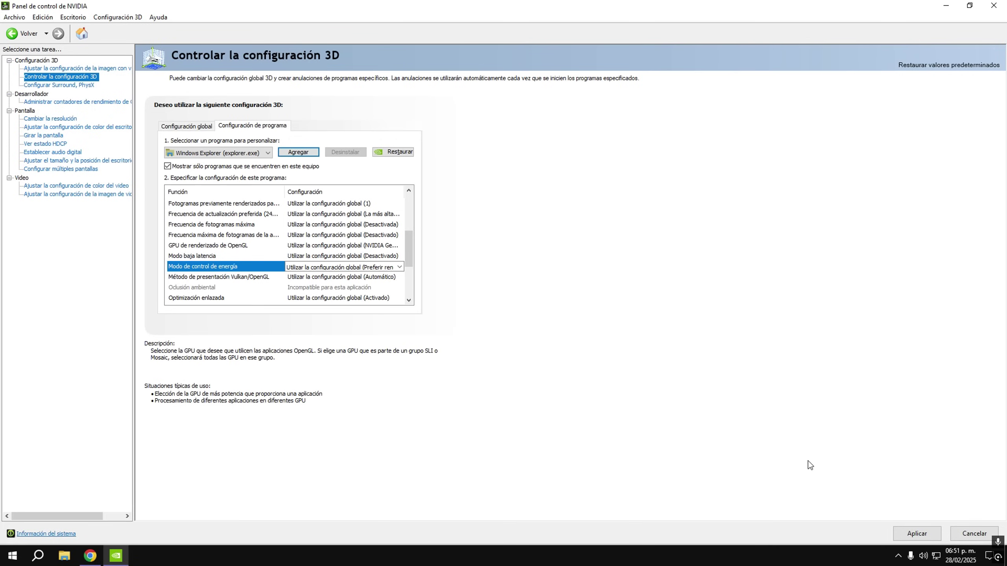
left_click(917, 533)
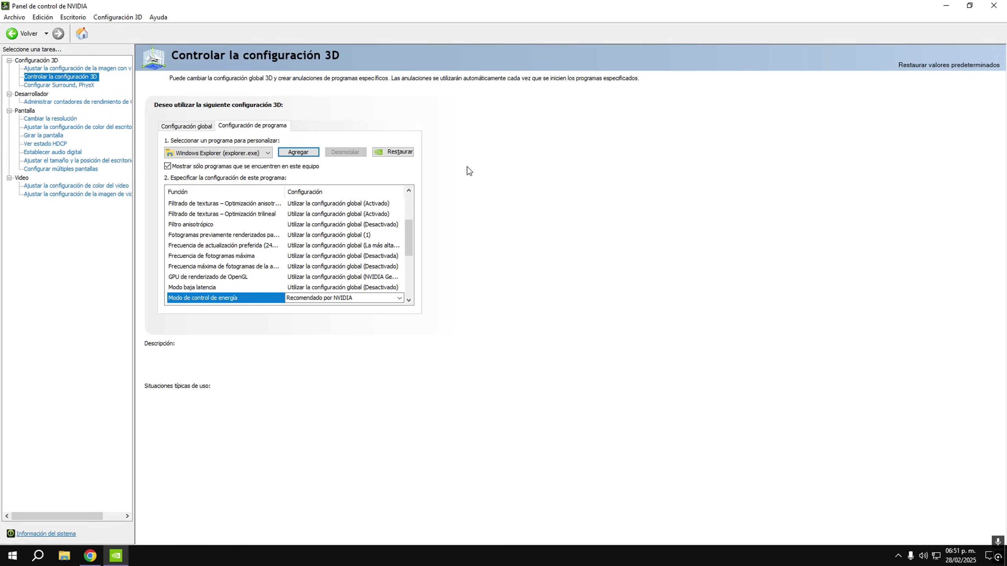
Add dwm.exe from the C:\Windows\System32 folder as another program to customize in the 3D settings.
left_click(311, 154)
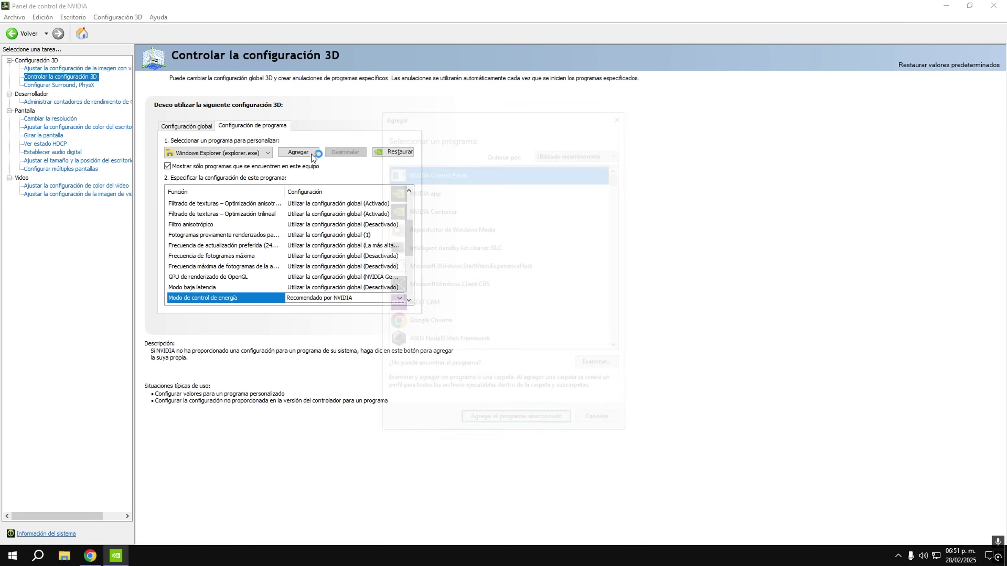
left_click(598, 361)
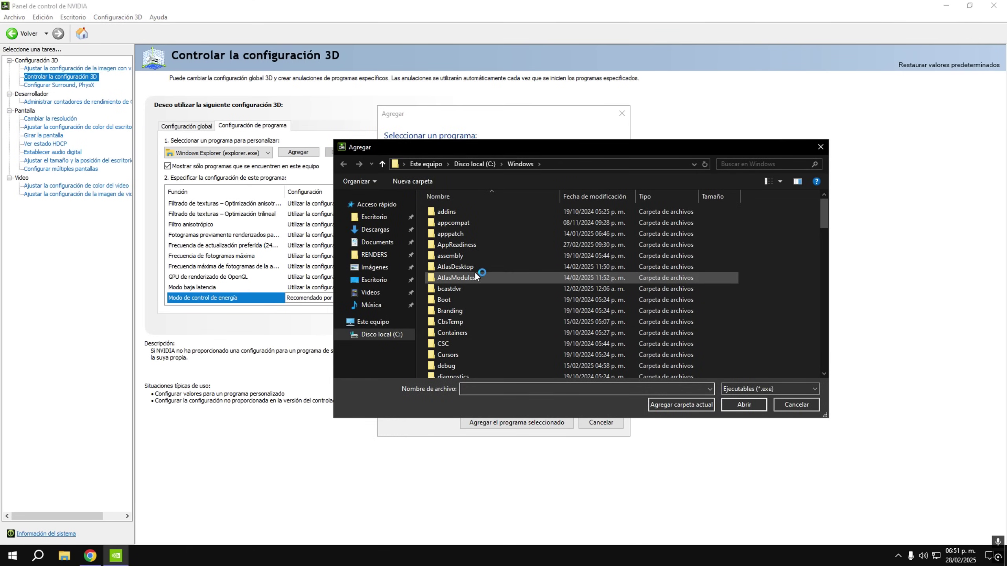
scroll(495, 300, "down", 6)
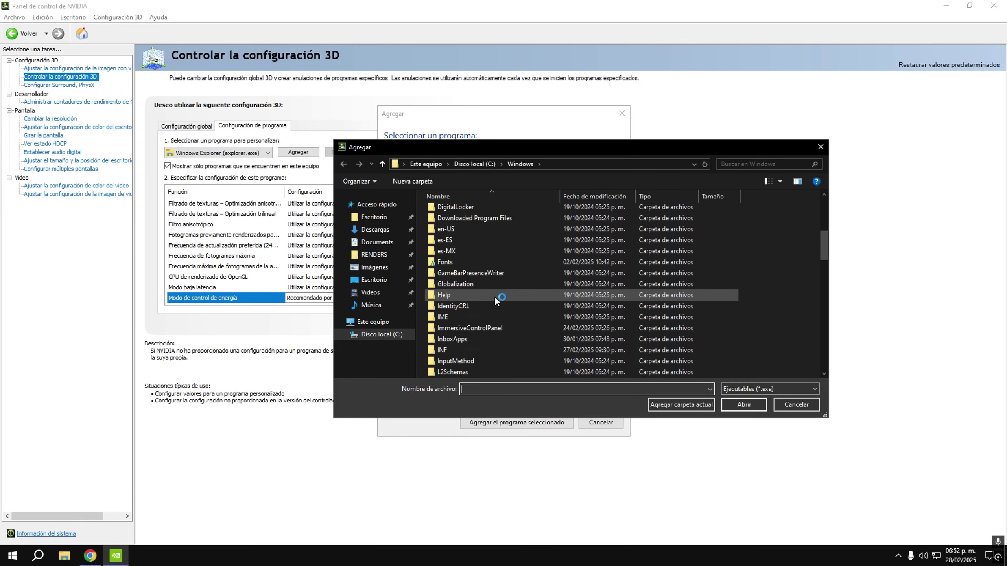
scroll(499, 297, "down", 10)
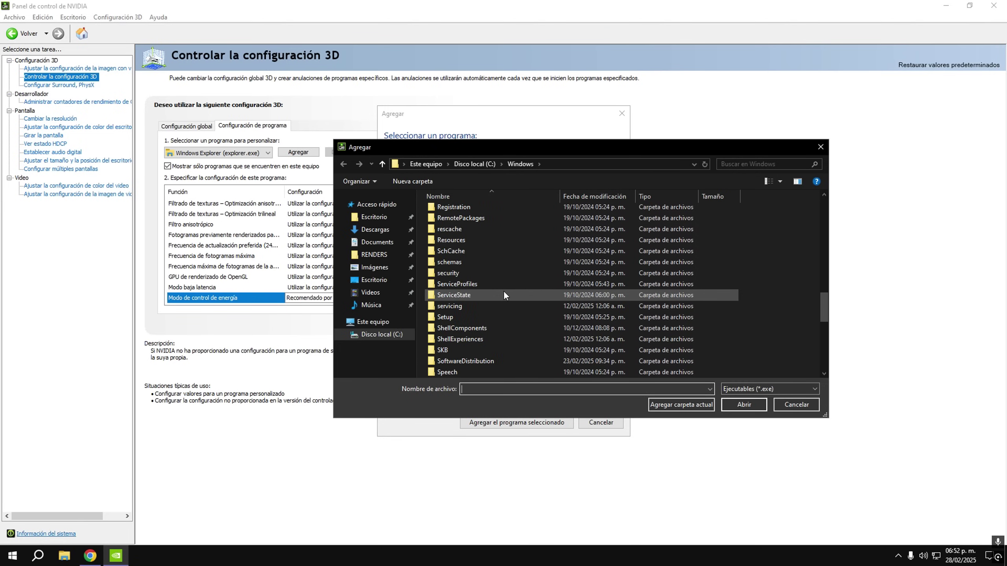
scroll(503, 295, "down", 3)
double_click(503, 301)
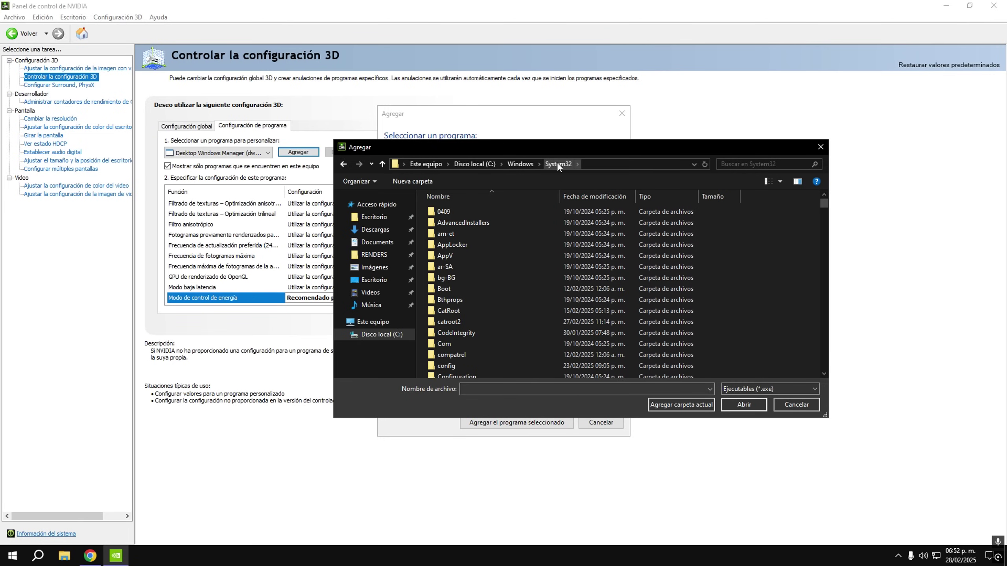
left_click(512, 389)
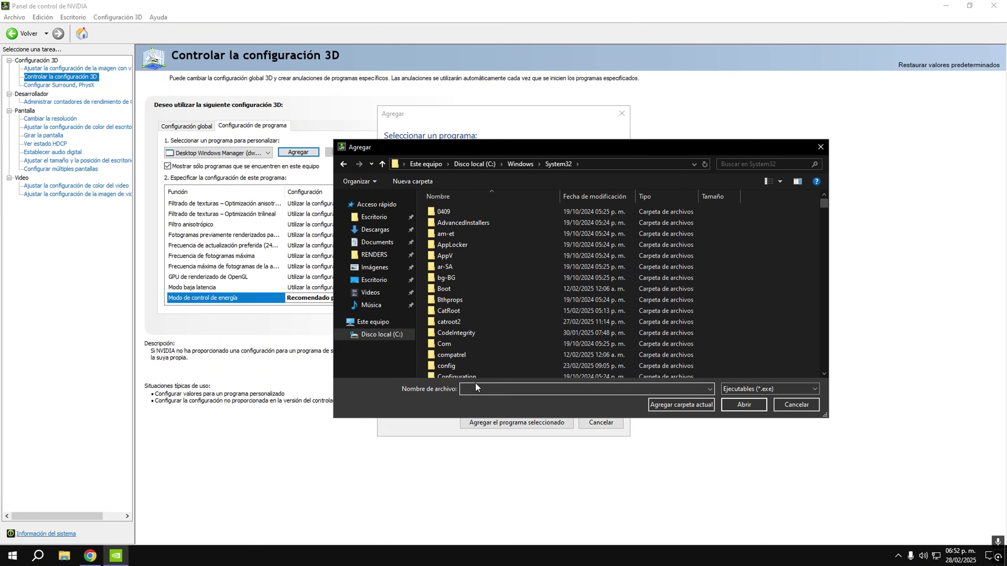
type("dwm.exe")
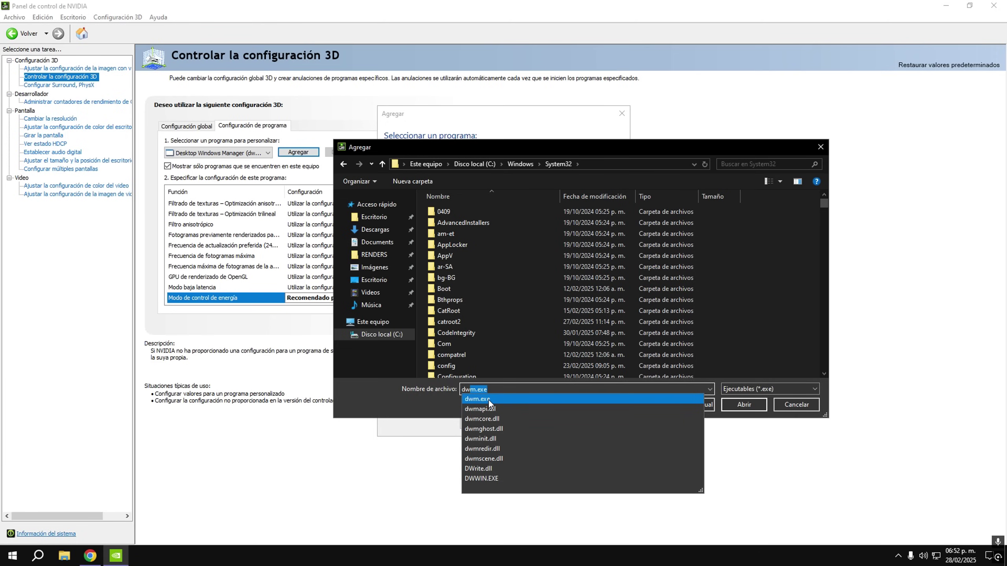
left_click(488, 399)
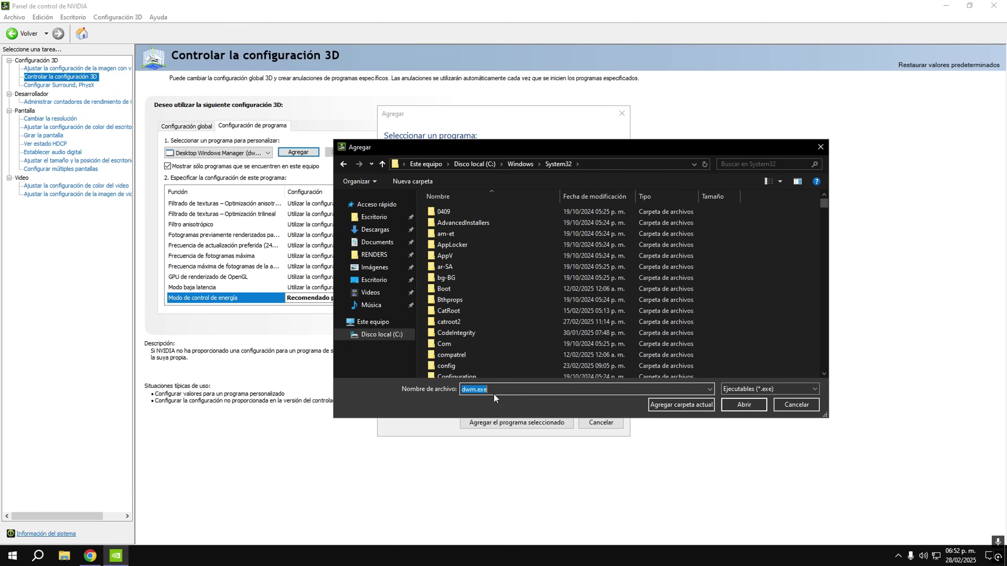
left_click(749, 404)
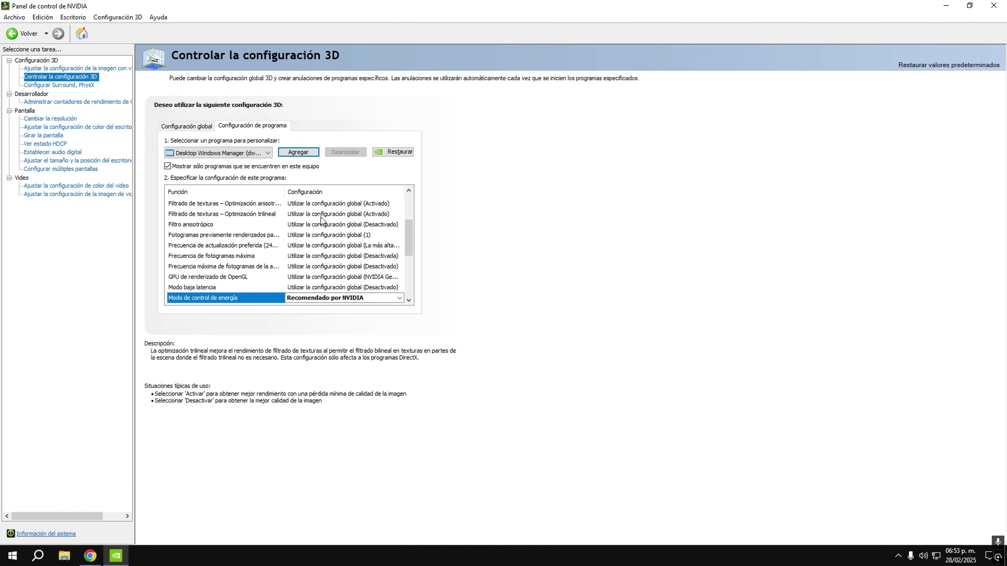
Set Modo de control de energía for dwm.exe to "Utilizar la configuración global (Preferir rendimiento máximo)" and apply it.
scroll(324, 226, "down", 1)
scroll(326, 234, "down", 1)
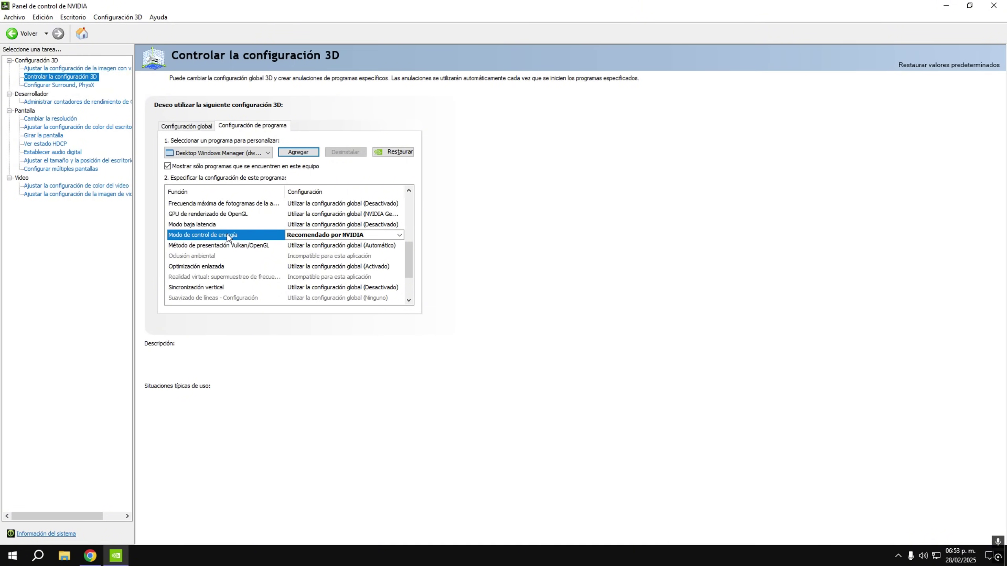
left_click(330, 235)
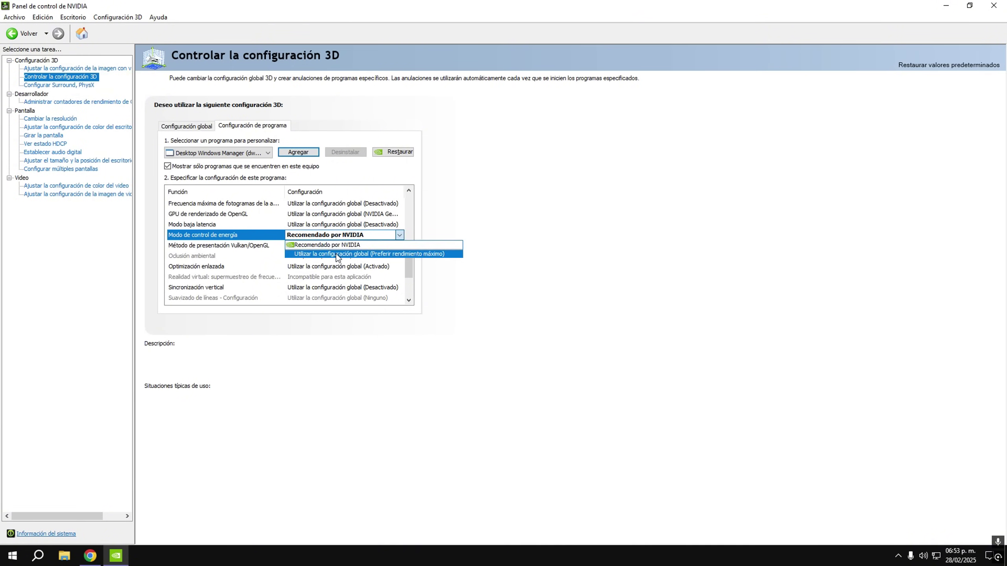
left_click(336, 254)
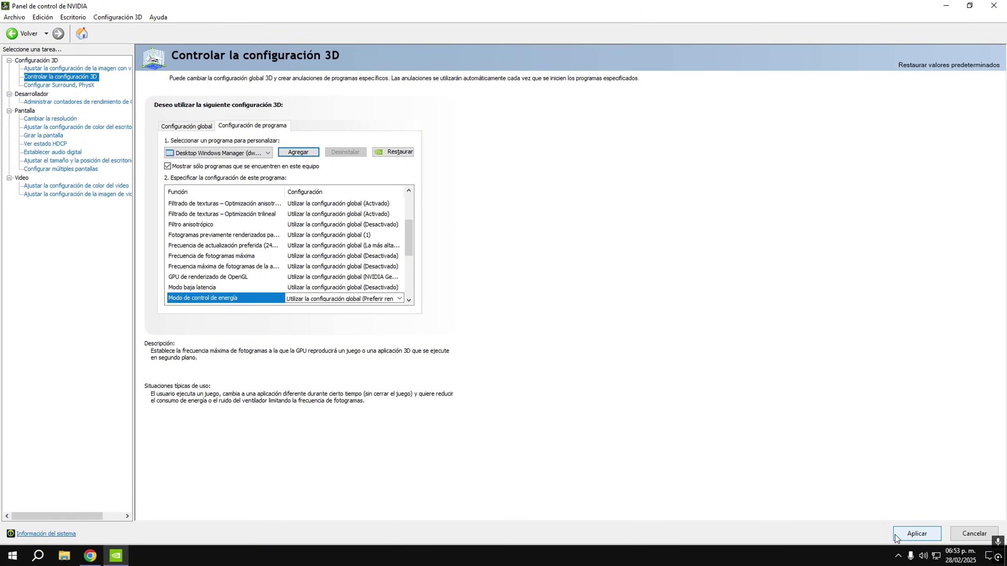
left_click(915, 537)
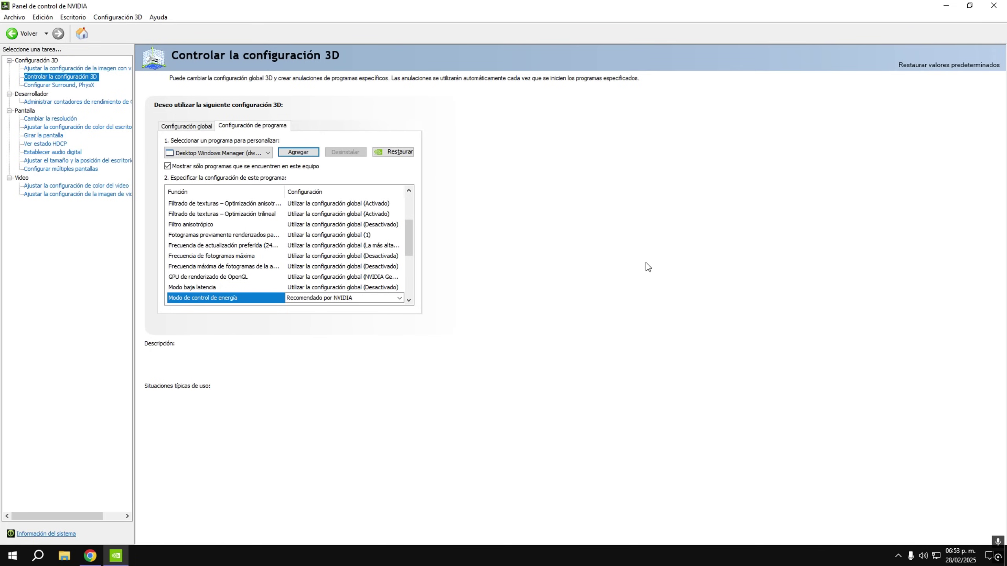
In the global 3D settings, enable the NVIDIA GeForce RTX 4060 Ti for CUDA - GPU and accept the selection.
left_click(202, 128)
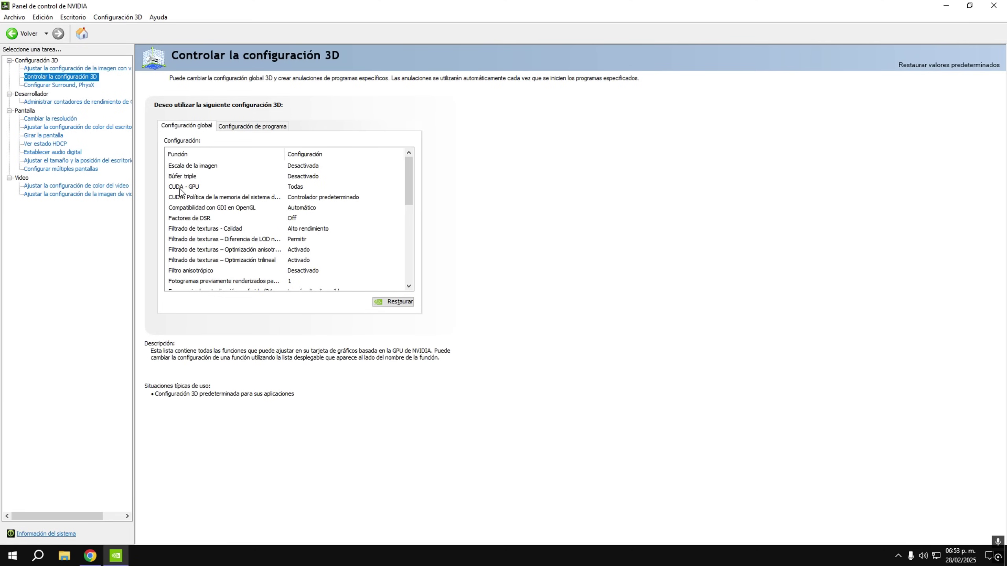
left_click(292, 189)
left_click(293, 189)
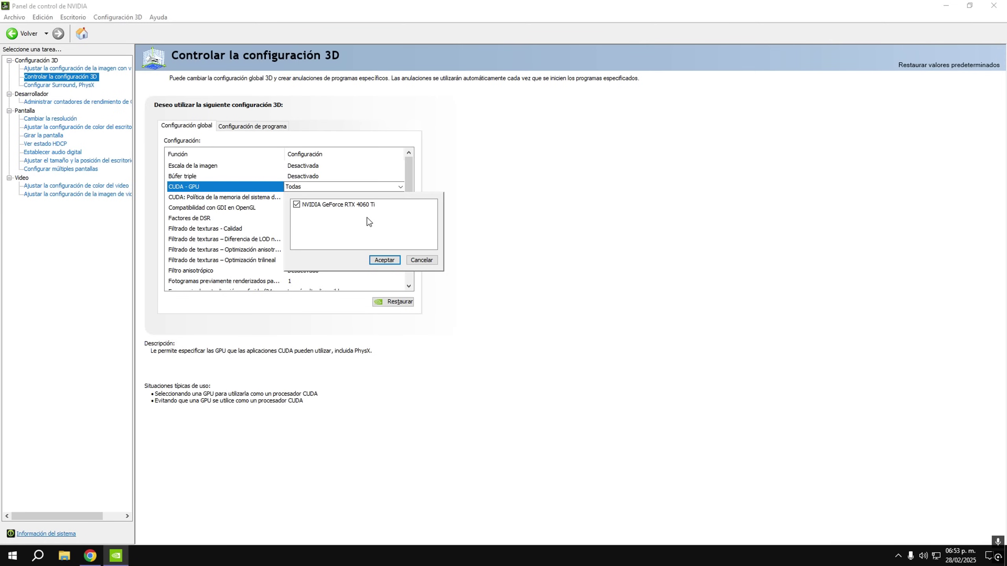
left_click(305, 205)
left_click(297, 204)
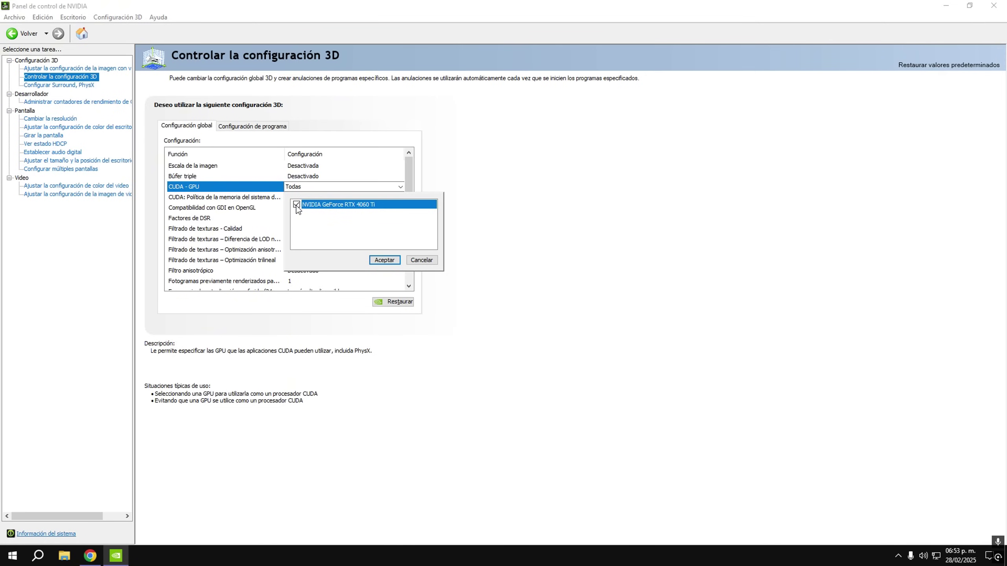
left_click(384, 260)
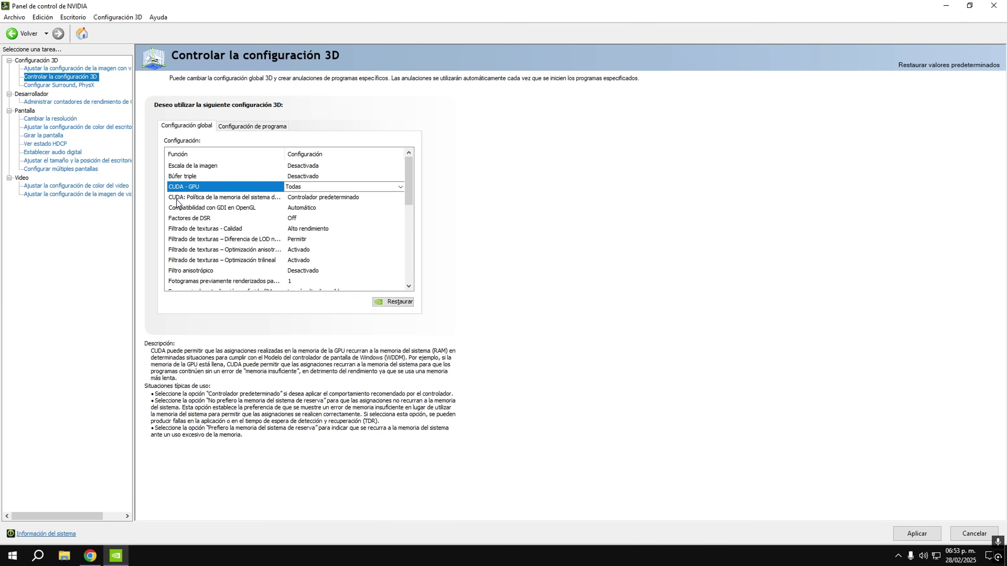
Set the global CUDA system memory policy to Controlador predeterminado and Filtrado de texturas - Calidad to Alto rendimiento.
left_click(319, 199)
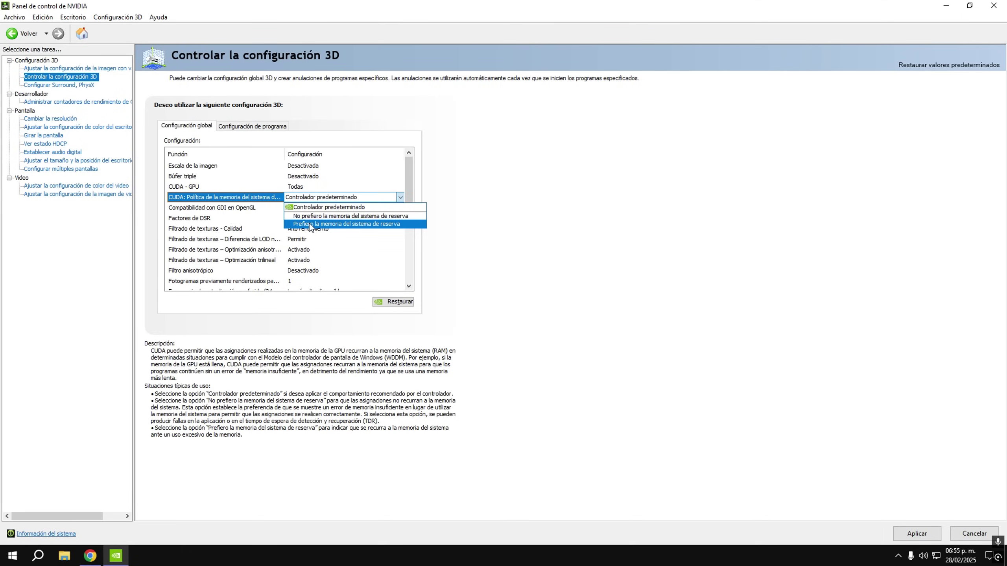
left_click(325, 207)
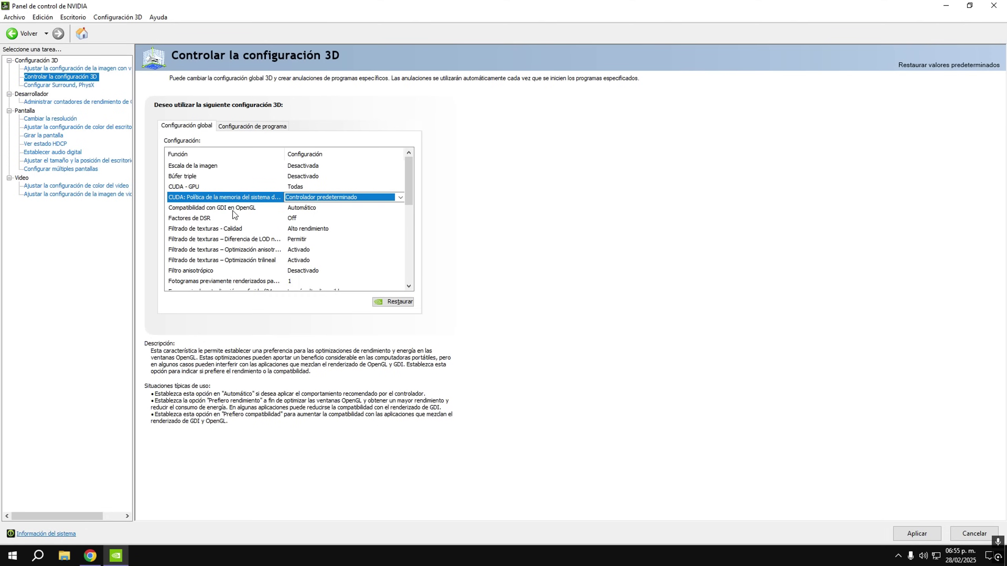
scroll(307, 219, "down", 1)
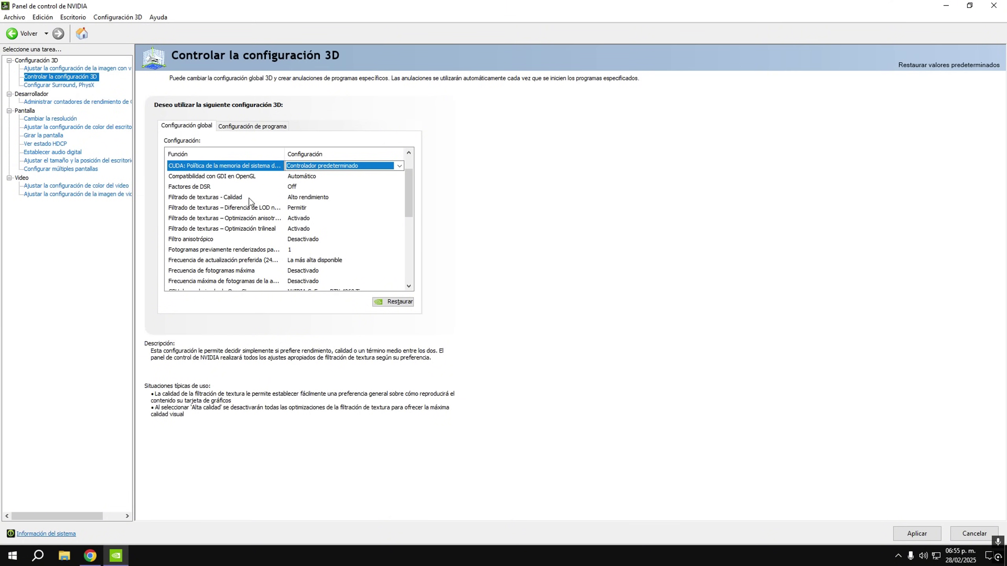
left_click(297, 197)
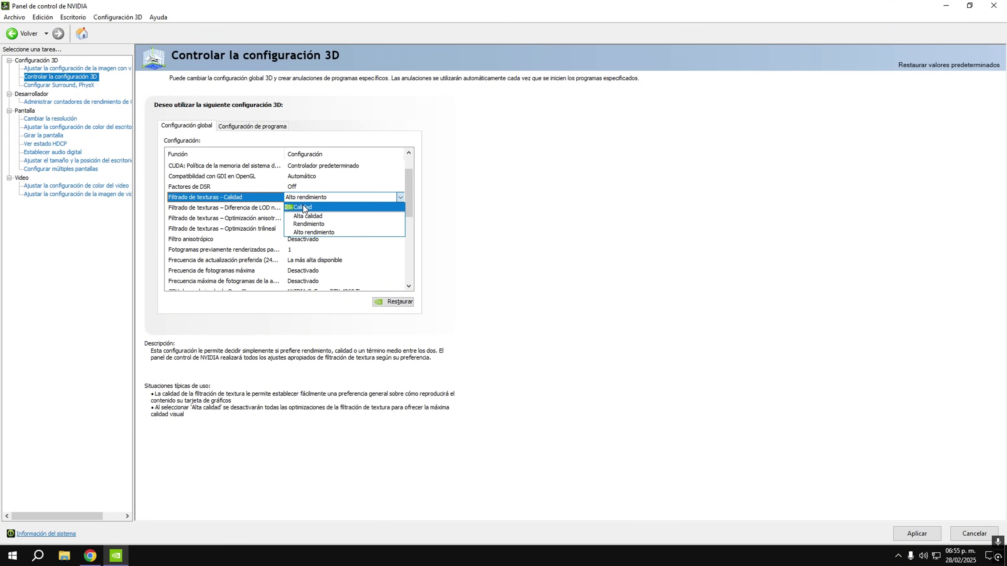
left_click(304, 233)
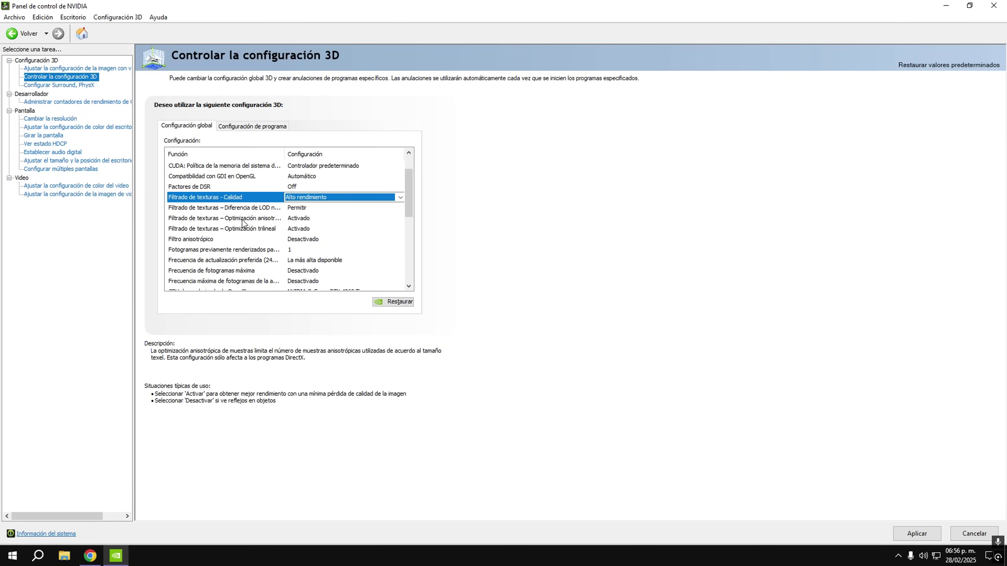
Set the global virtual reality pre-rendered frames to 1 and the preferred refresh rate to "La más alta disponible".
scroll(242, 223, "down", 1)
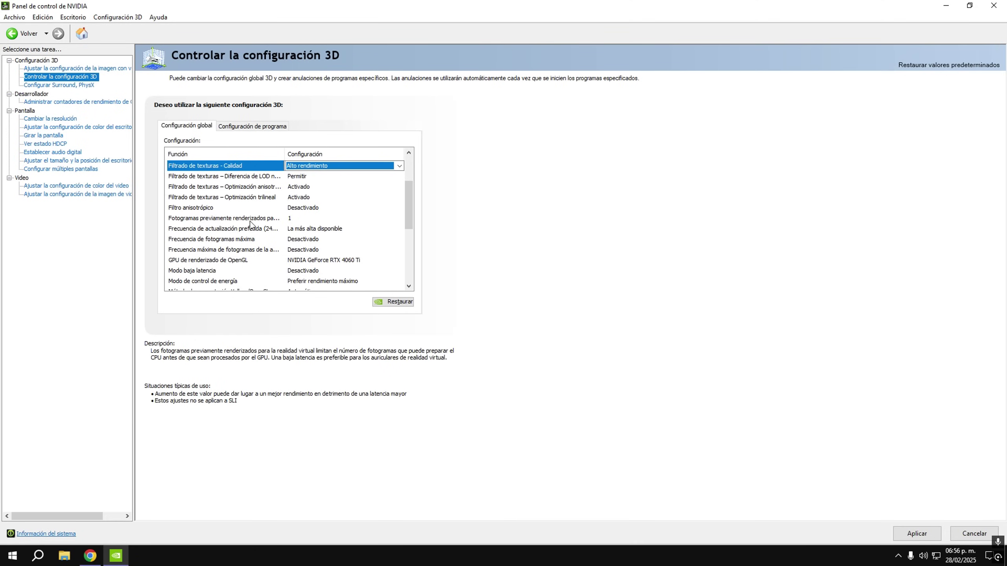
left_click(294, 220)
left_click(294, 220)
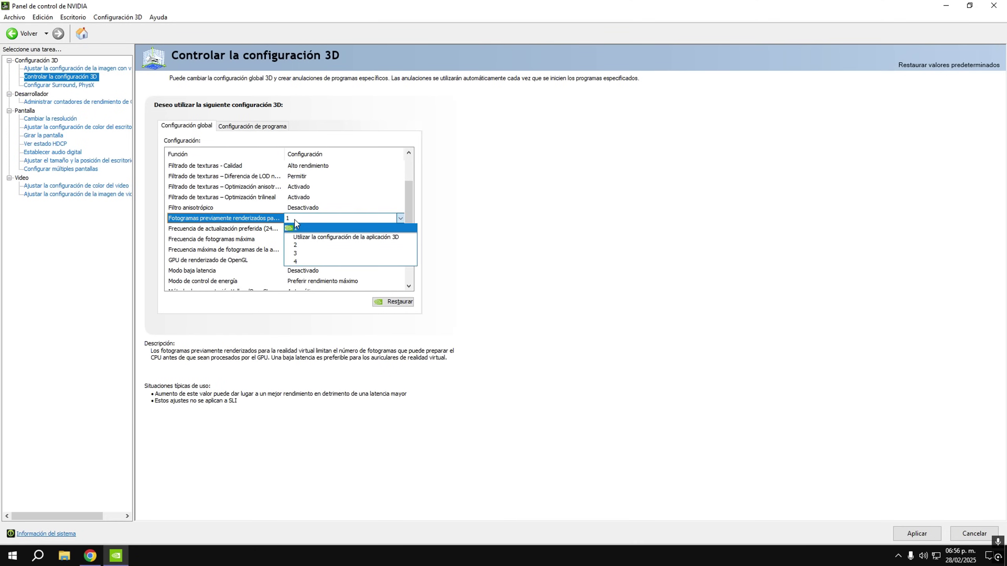
left_click(294, 220)
left_click(320, 229)
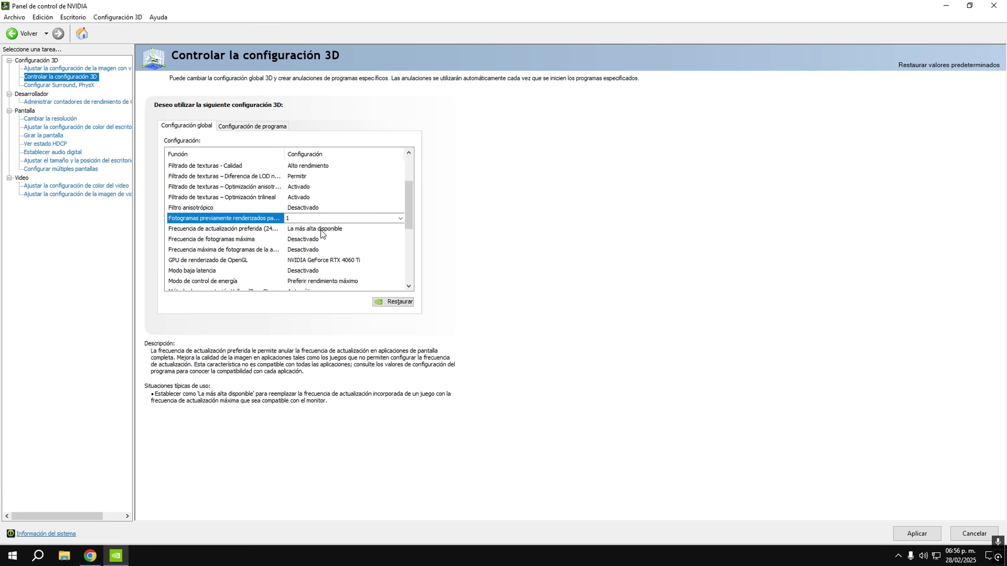
left_click(320, 230)
left_click(315, 247)
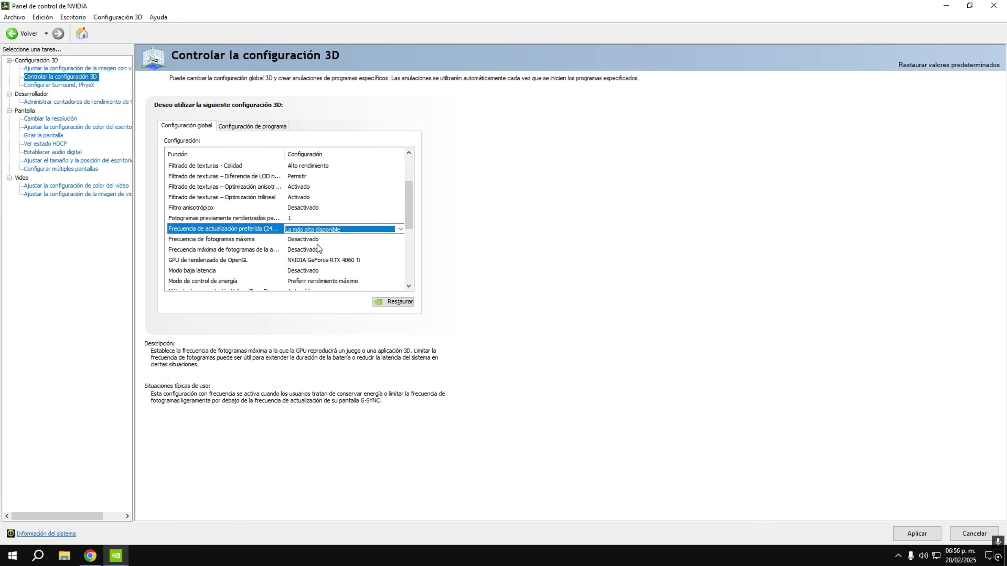
Choose NVIDIA GeForce RTX 4060 Ti as the GPU de renderizado de OpenGL in the global settings.
scroll(338, 250, "down", 1)
scroll(338, 250, "down", 1)
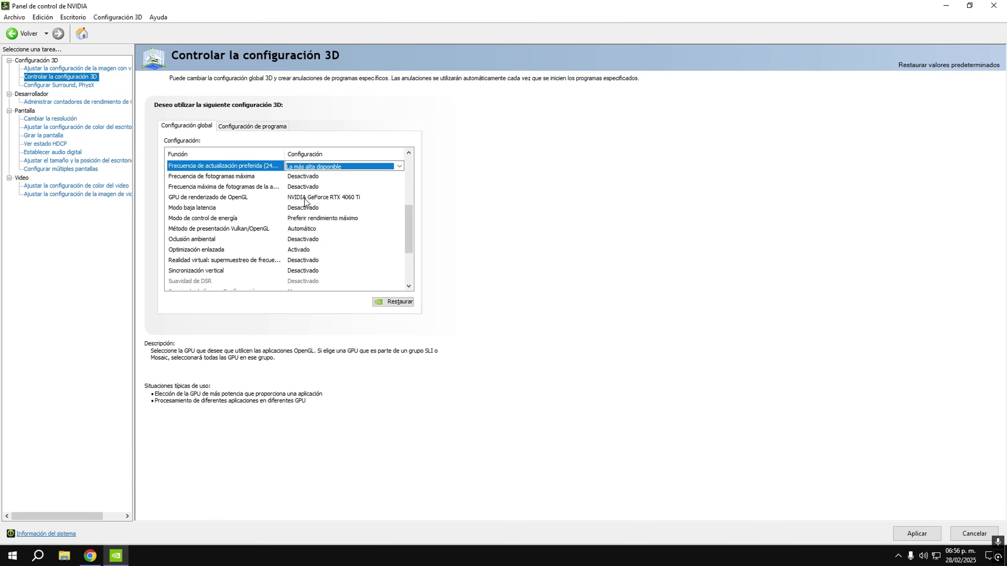
left_click(332, 200)
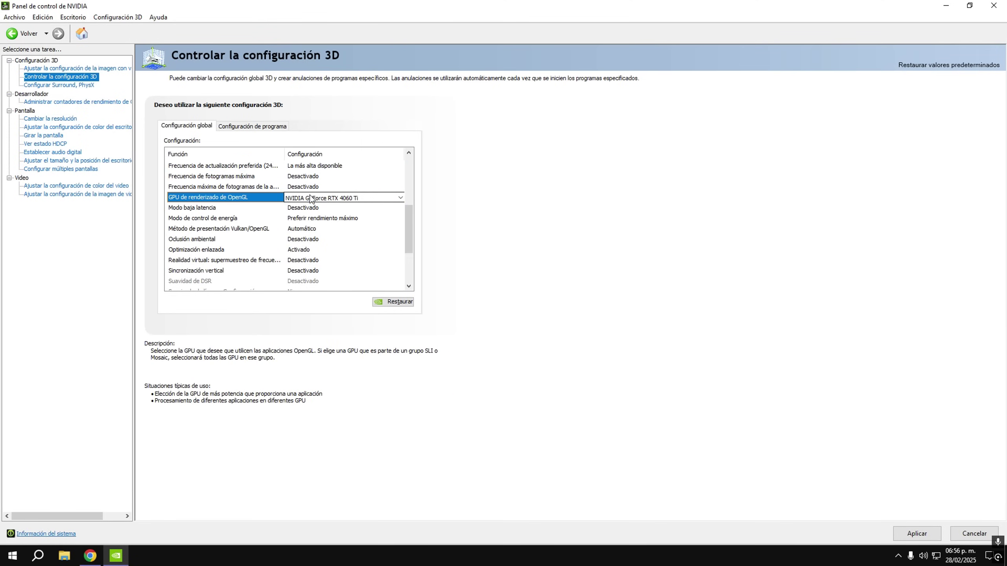
left_click(310, 197)
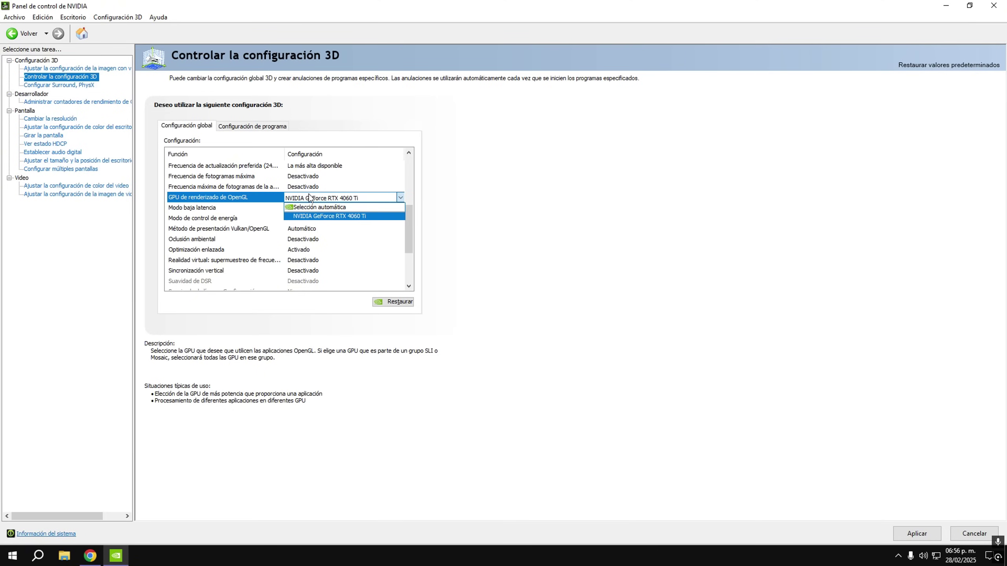
left_click(329, 216)
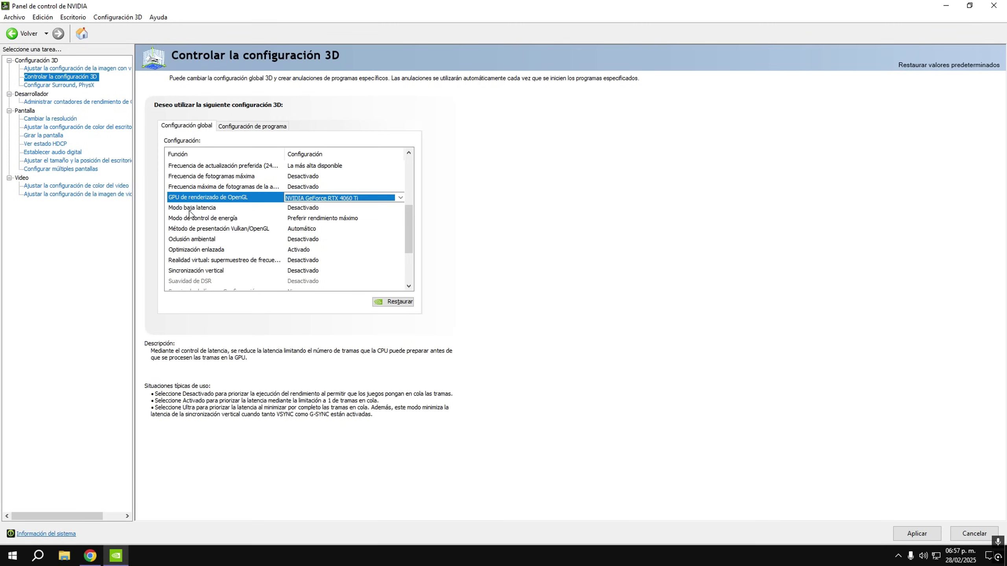
Set the global Modo baja latencia to Desactivado and Modo de control de energía to "Preferir rendimiento máximo".
left_click(309, 208)
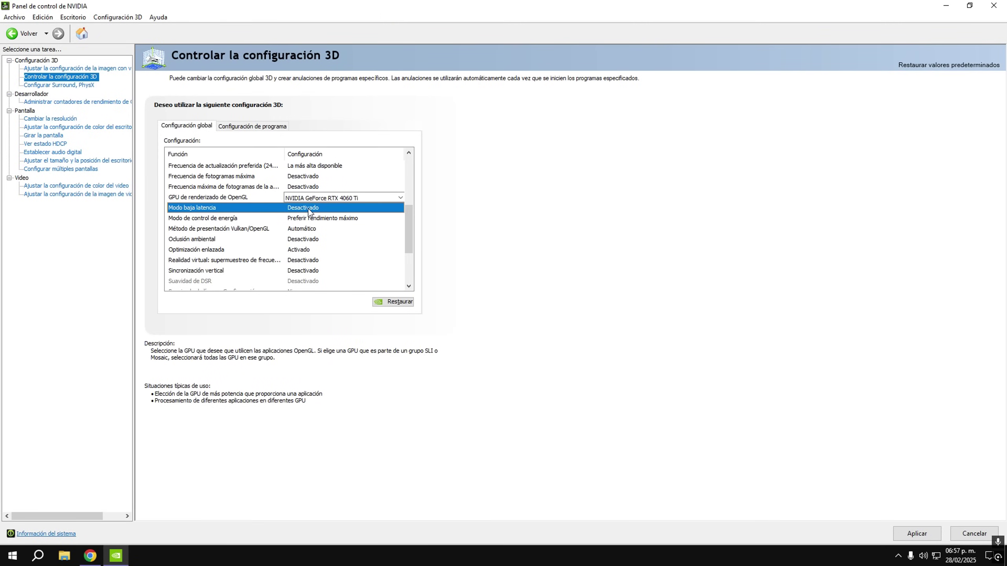
left_click(309, 208)
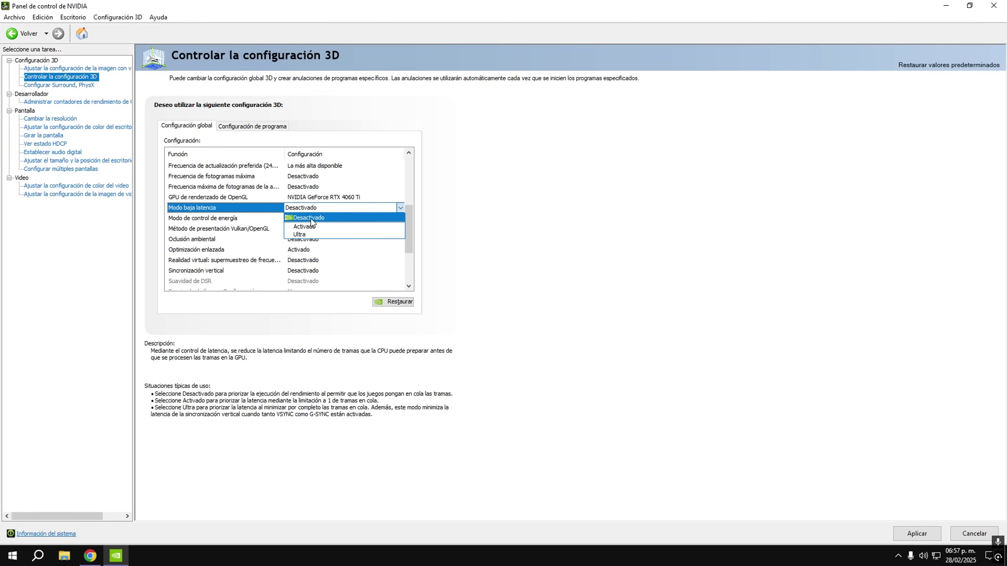
left_click(188, 224)
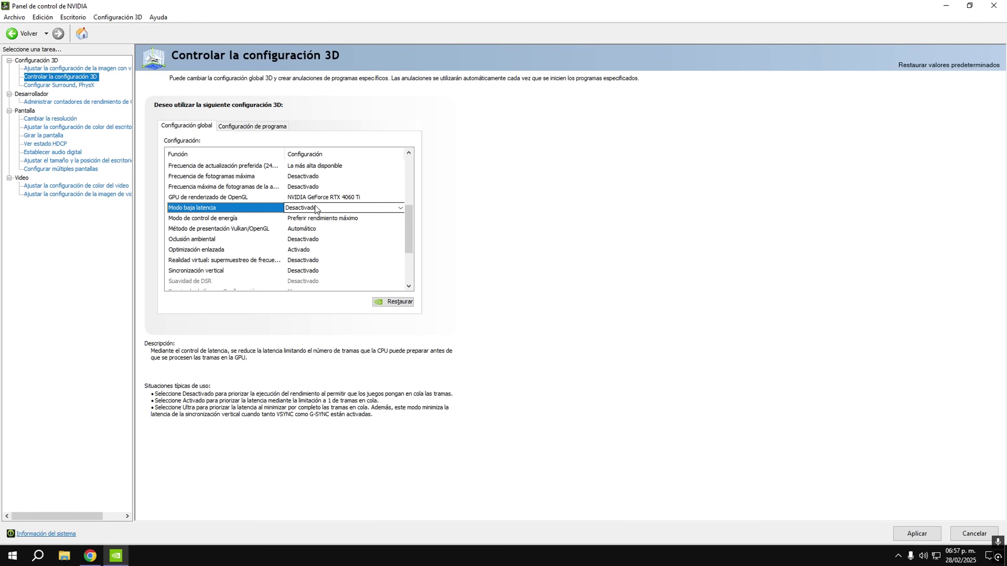
left_click(217, 221)
left_click(325, 221)
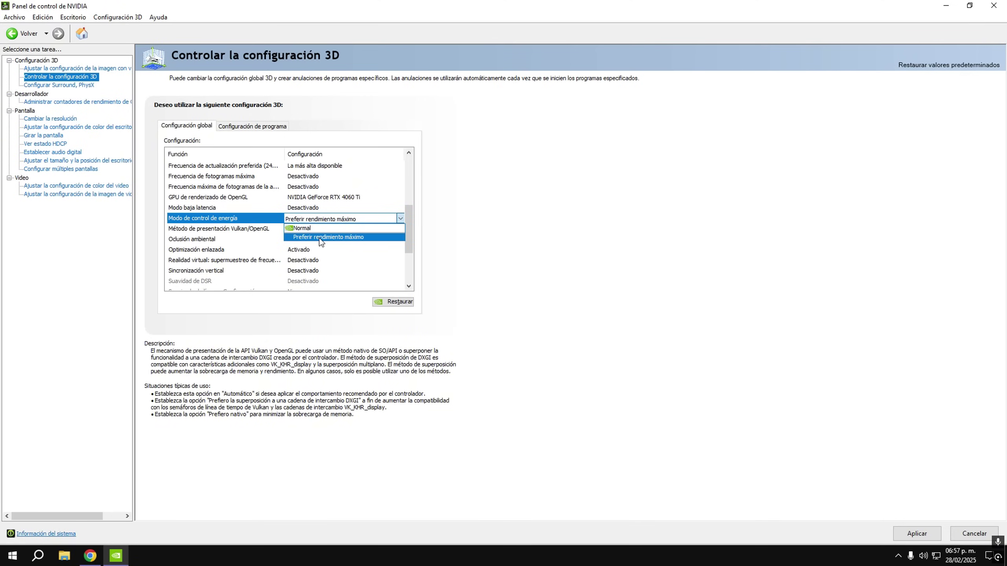
left_click(319, 237)
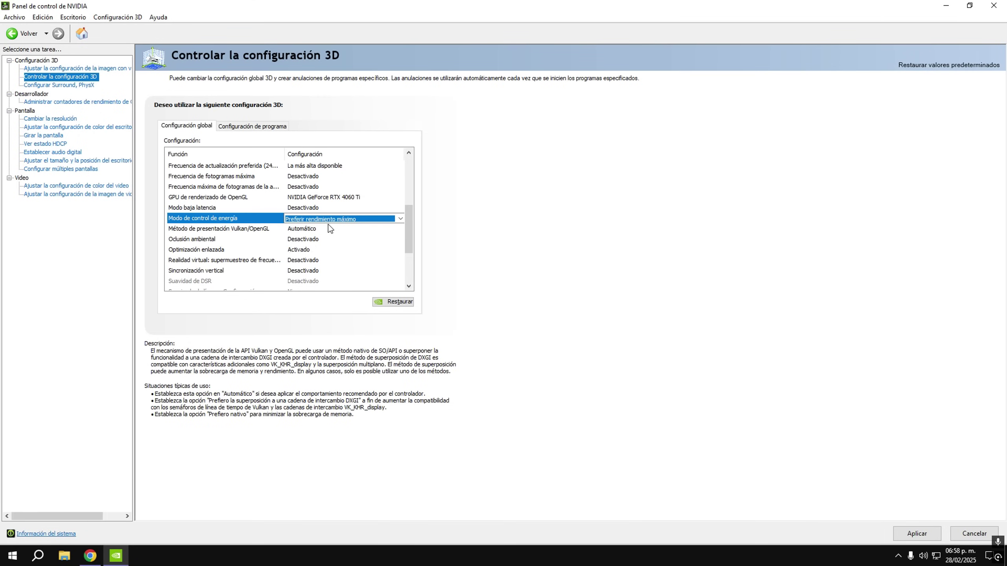
Set Optimización enlazada to Activado in the global 3D settings.
scroll(195, 212, "down", 1)
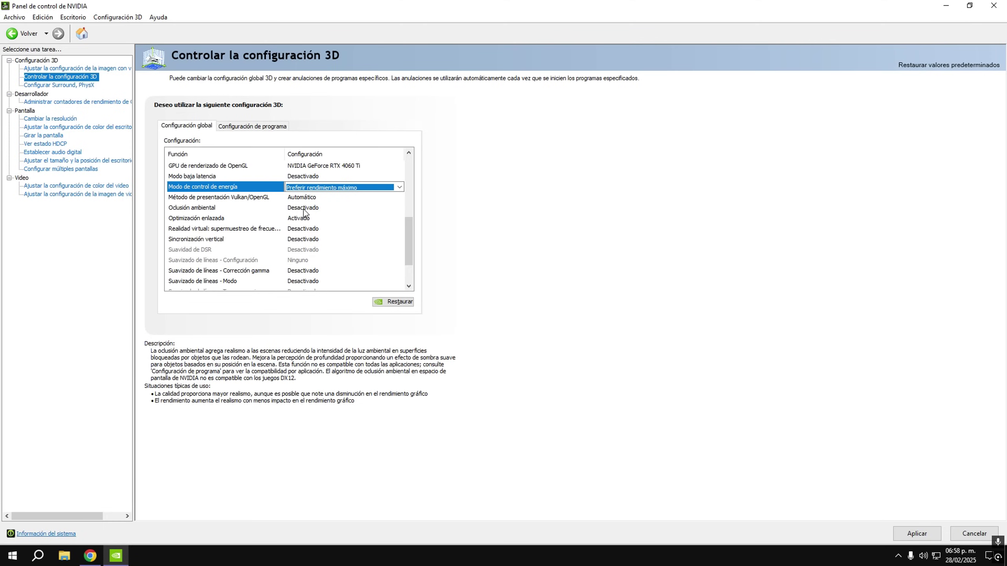
left_click(226, 219)
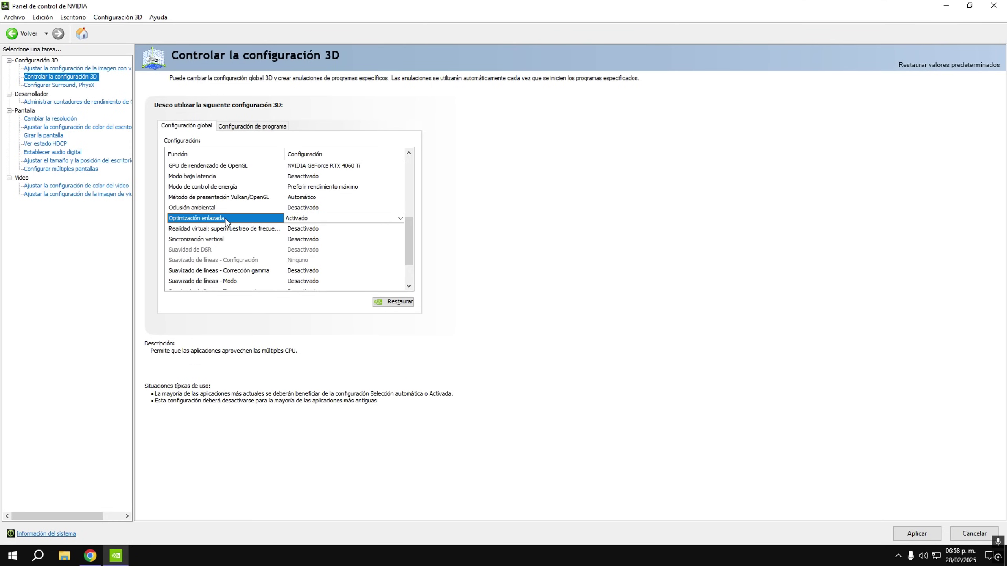
left_click(314, 219)
left_click(313, 221)
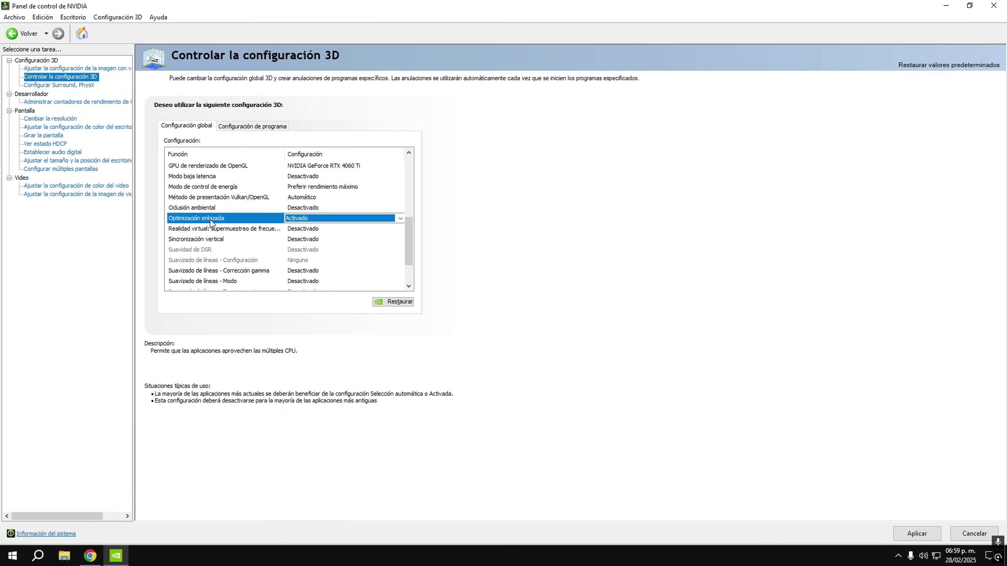
left_click(304, 219)
left_click(304, 221)
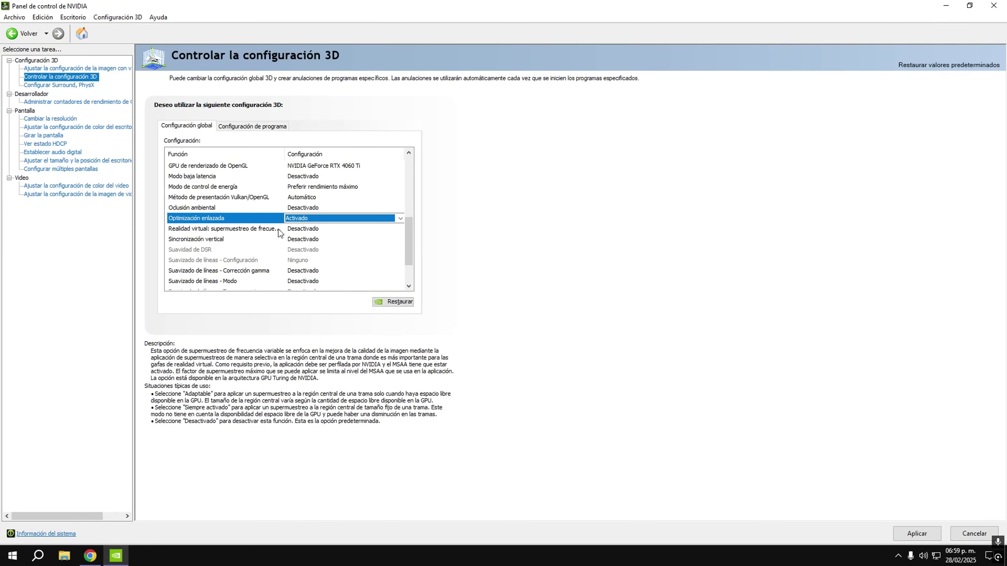
Set the global virtual reality variable rate supersampling option to Desactivado.
left_click(238, 229)
left_click(306, 228)
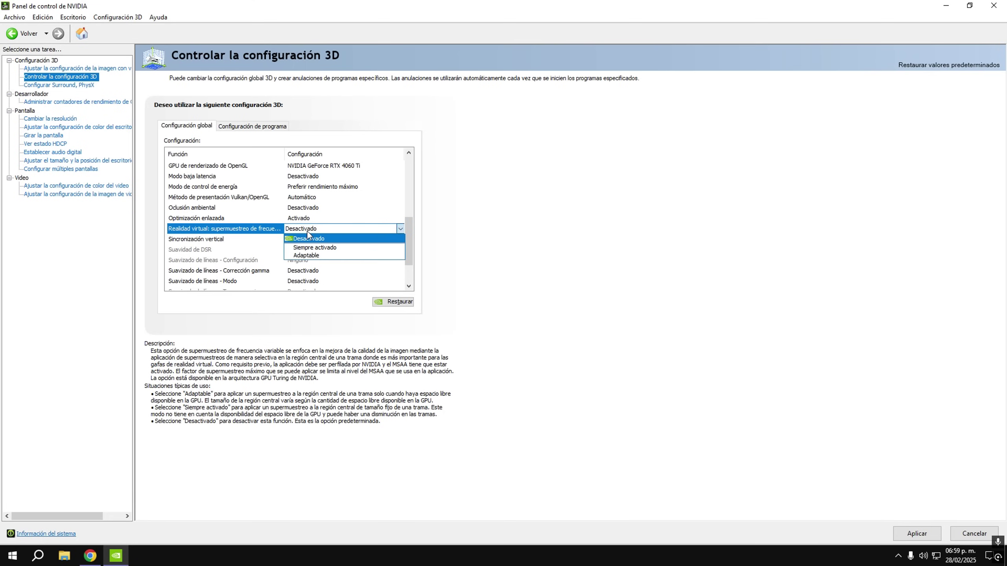
left_click(307, 232)
Review the global Sincronización vertical and Suavizado de líneas settings, including the multi-frame sampling option.
left_click(206, 240)
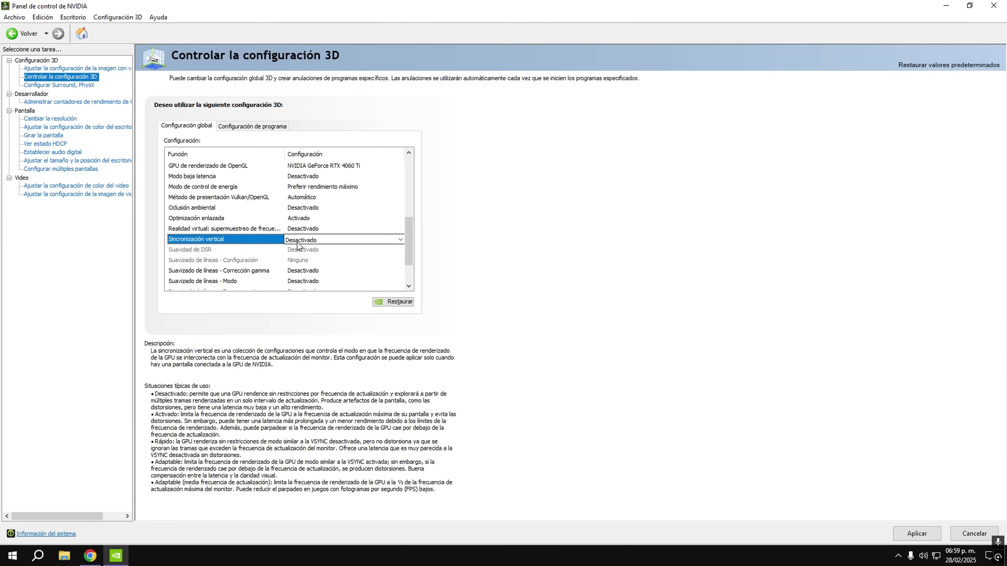
scroll(278, 238, "down", 1)
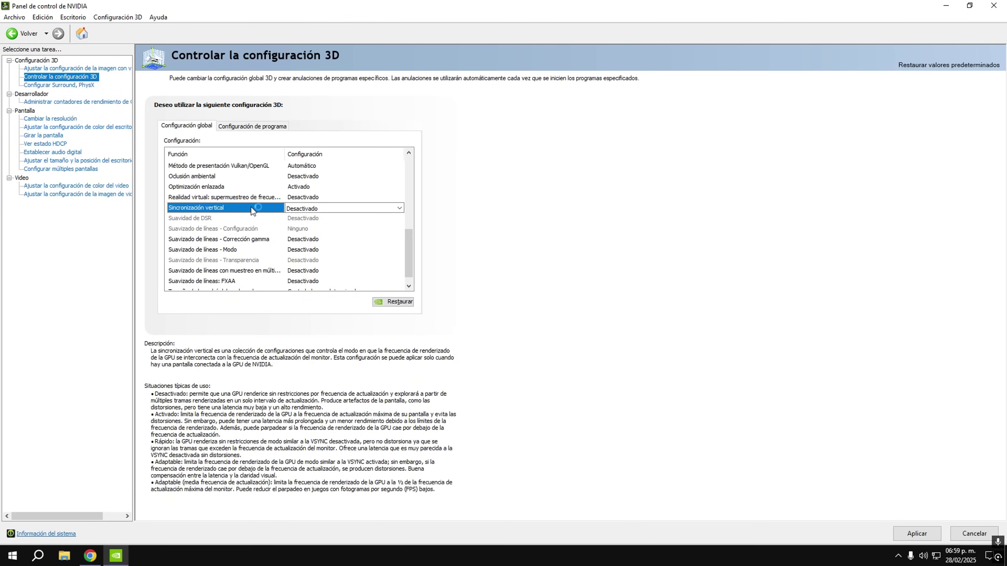
scroll(273, 210, "down", 1)
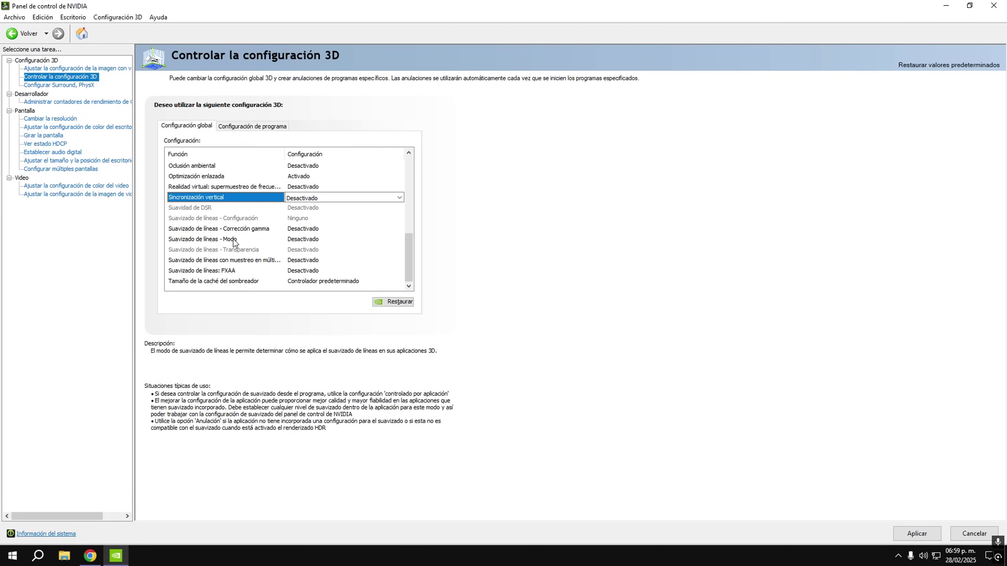
left_click(203, 260)
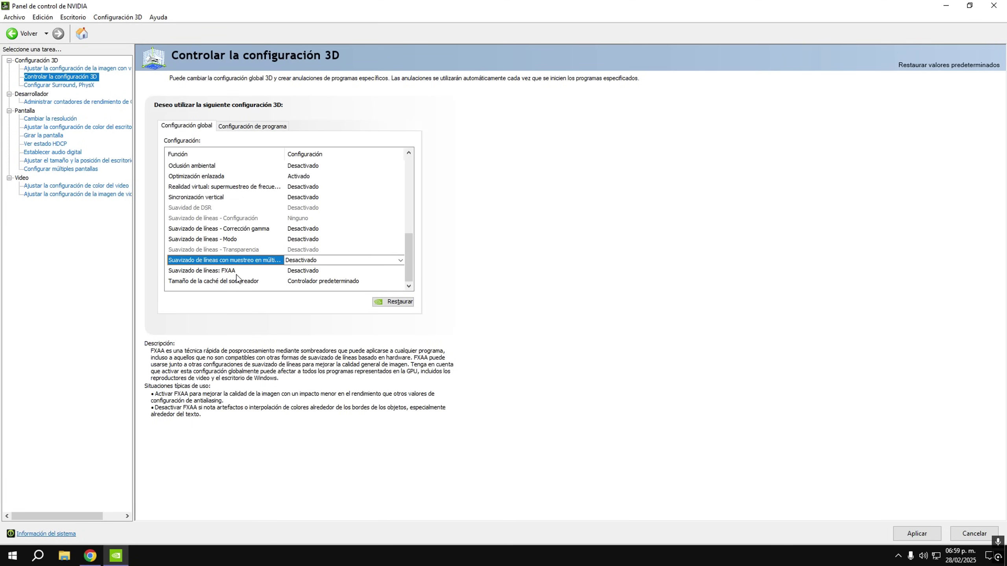
Keep global Suavizado de líneas: FXAA at Desactivado and shader cache size at Controlador predeterminado, and apply the 3D settings.
left_click(302, 270)
left_click(305, 280)
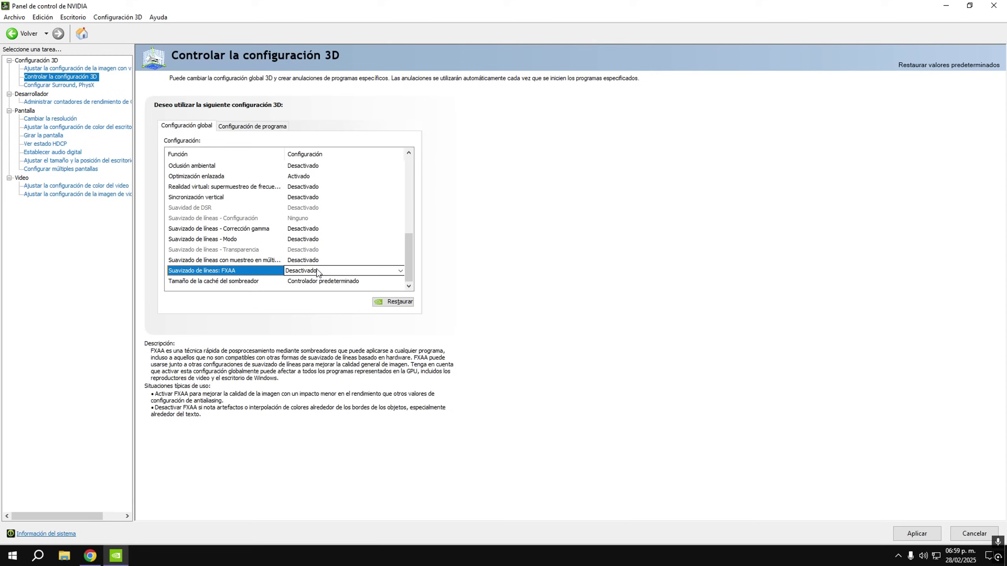
left_click(218, 282)
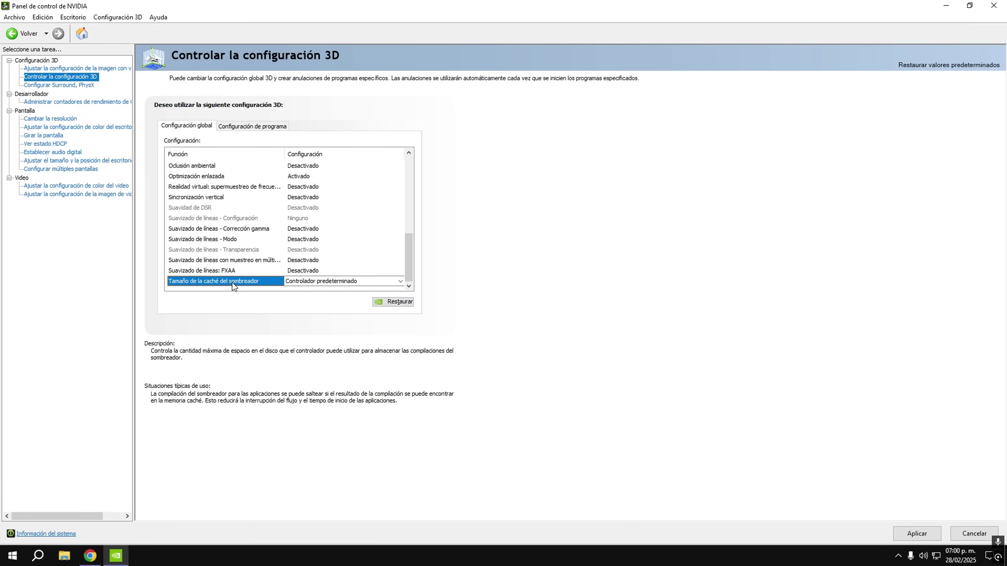
left_click(313, 282)
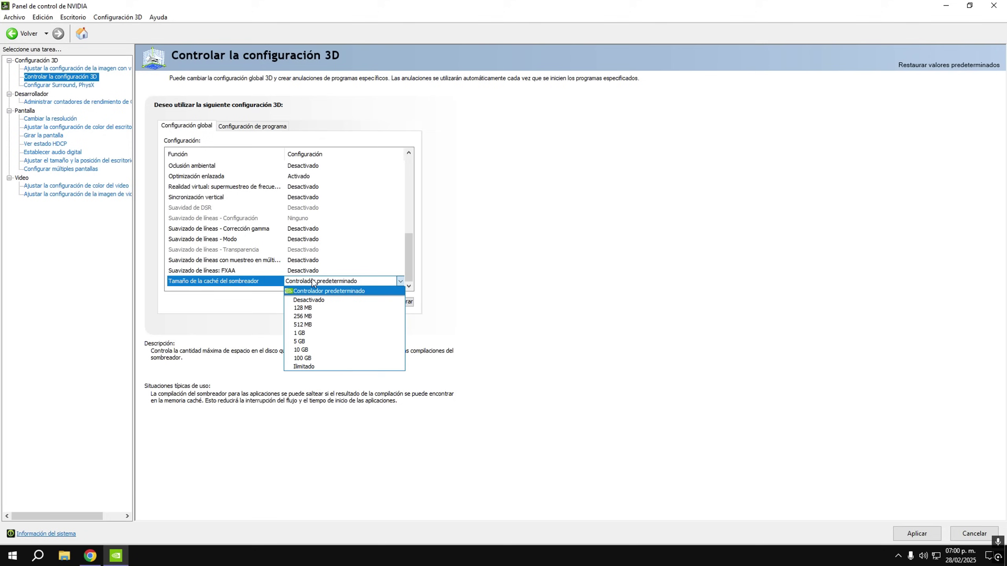
left_click(338, 282)
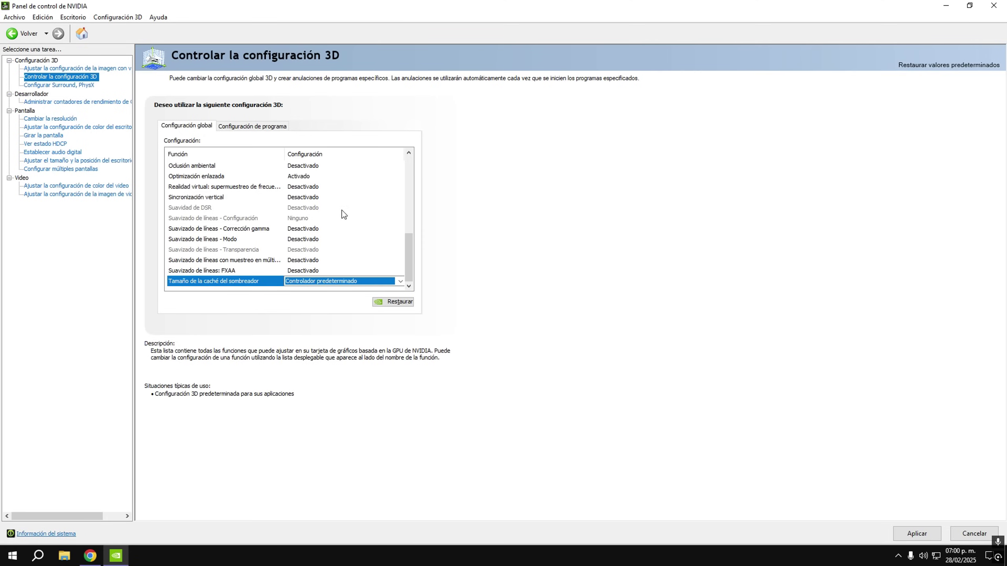
left_click(917, 534)
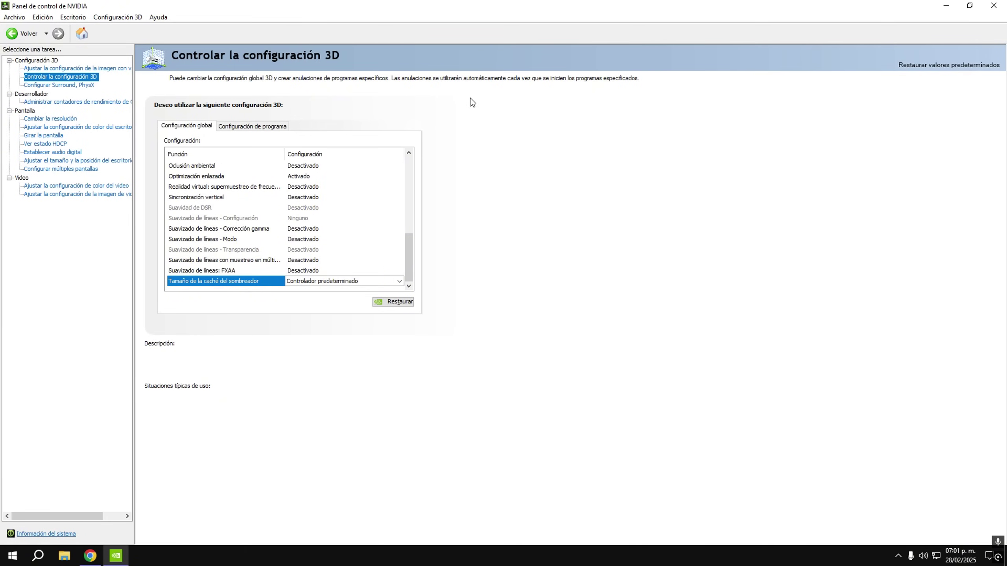
Set the PhysX processor to NVIDIA GeForce RTX 4060 Ti.
left_click(76, 86)
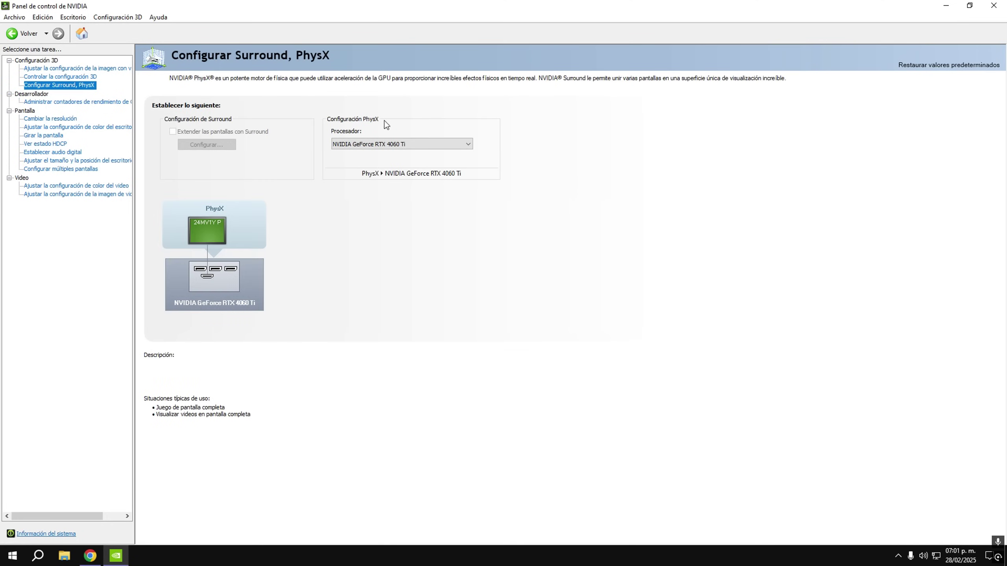
left_click(369, 144)
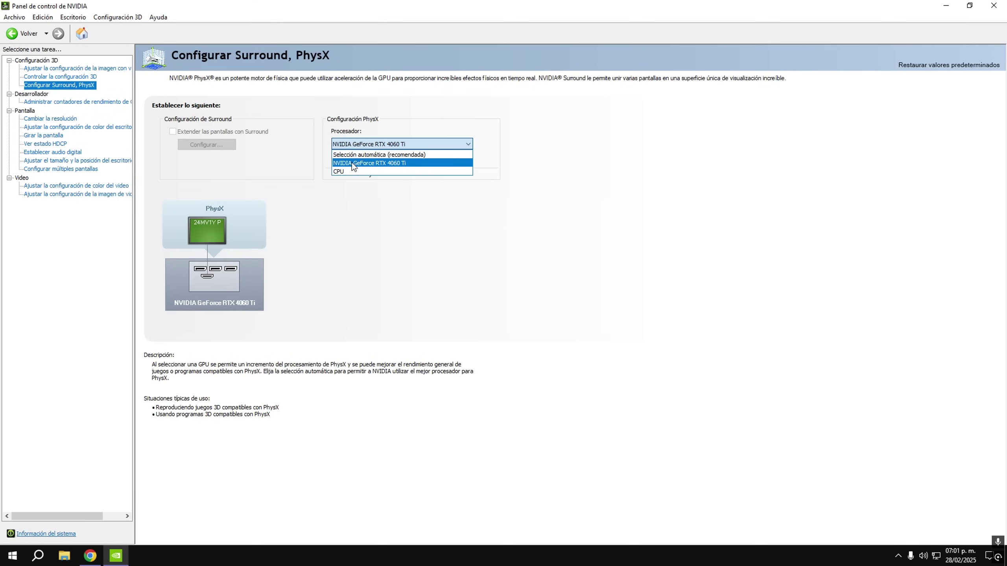
left_click(350, 163)
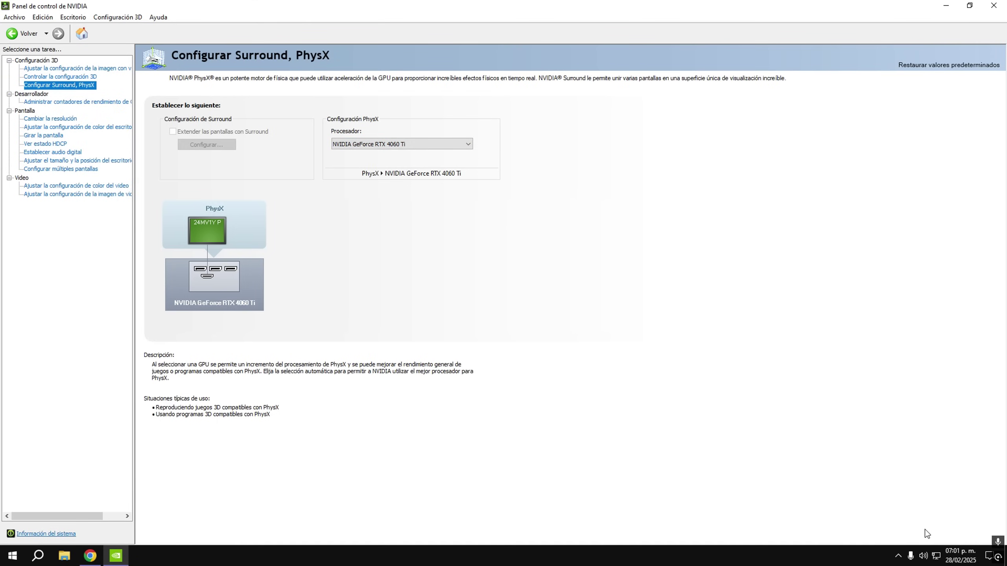
Set the display's refresh rate to 165 Hz in the resolution settings.
left_click(62, 120)
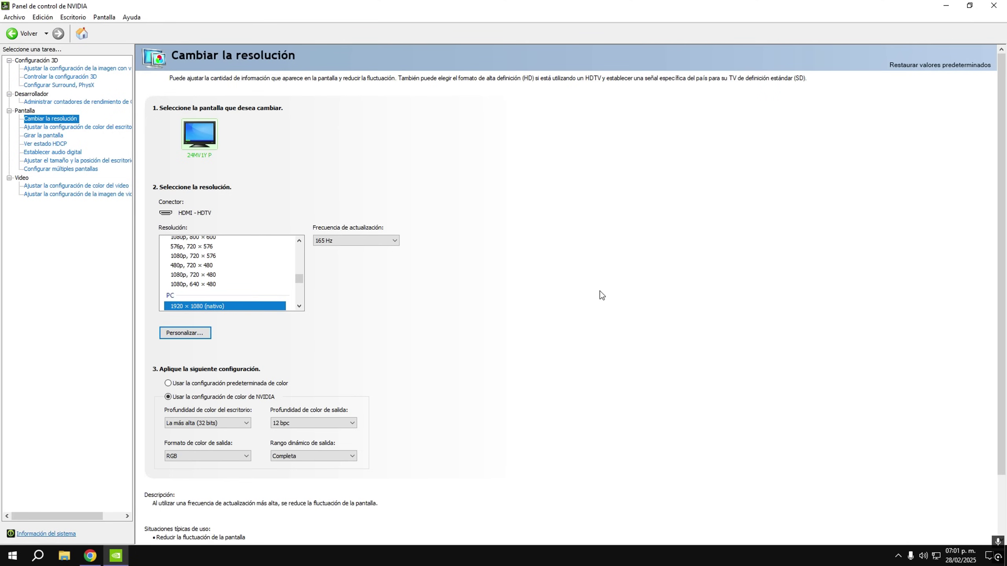
left_click(364, 241)
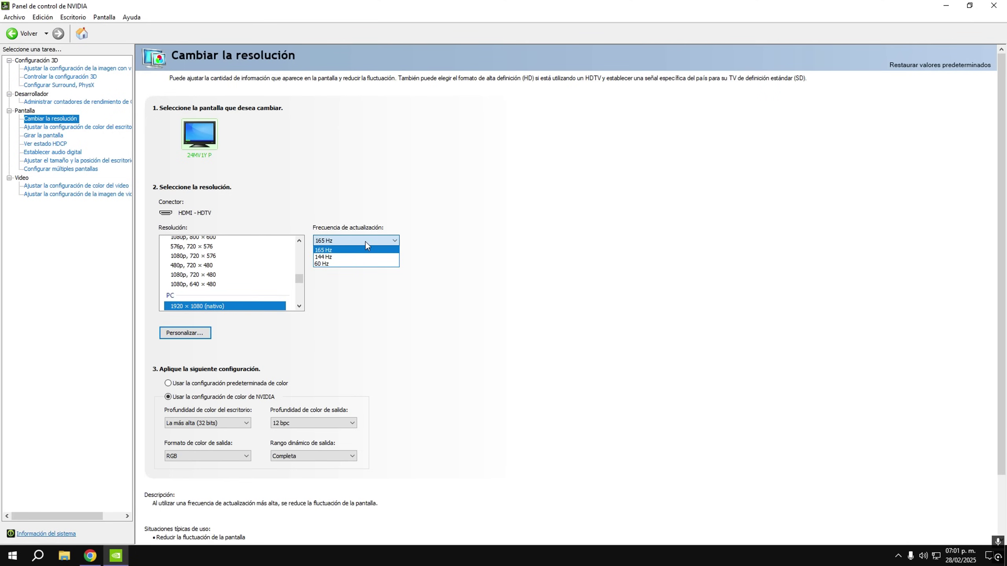
left_click(319, 250)
Use NVIDIA color settings with desktop color depth "La más alta (32 bits)" and output color format RGB.
scroll(323, 356, "down", 1)
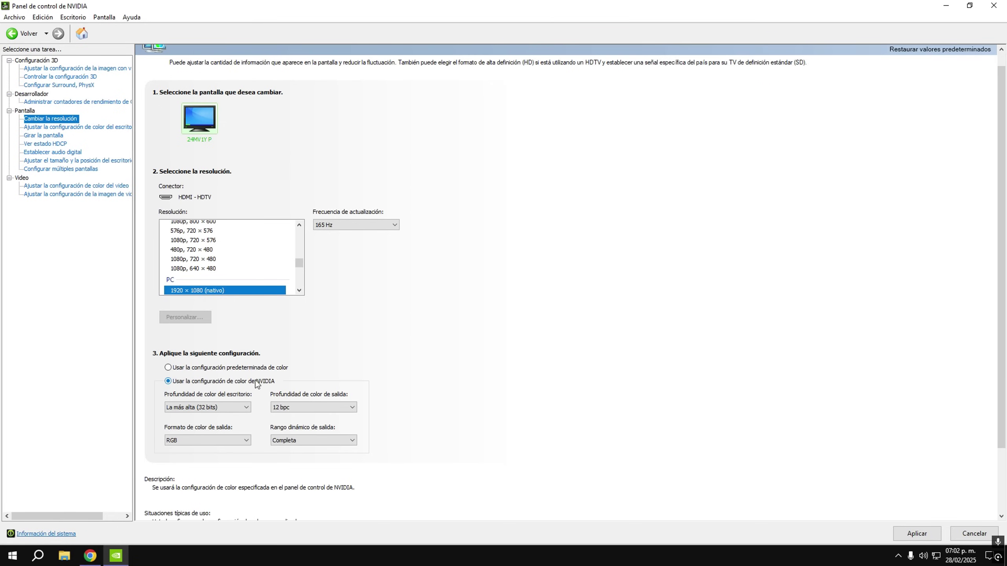
left_click(219, 408)
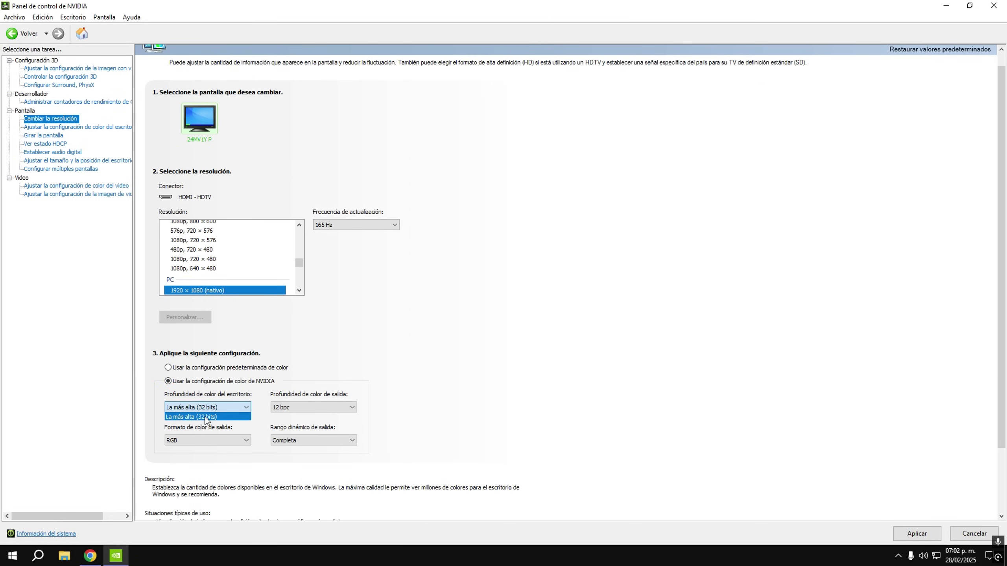
left_click(203, 416)
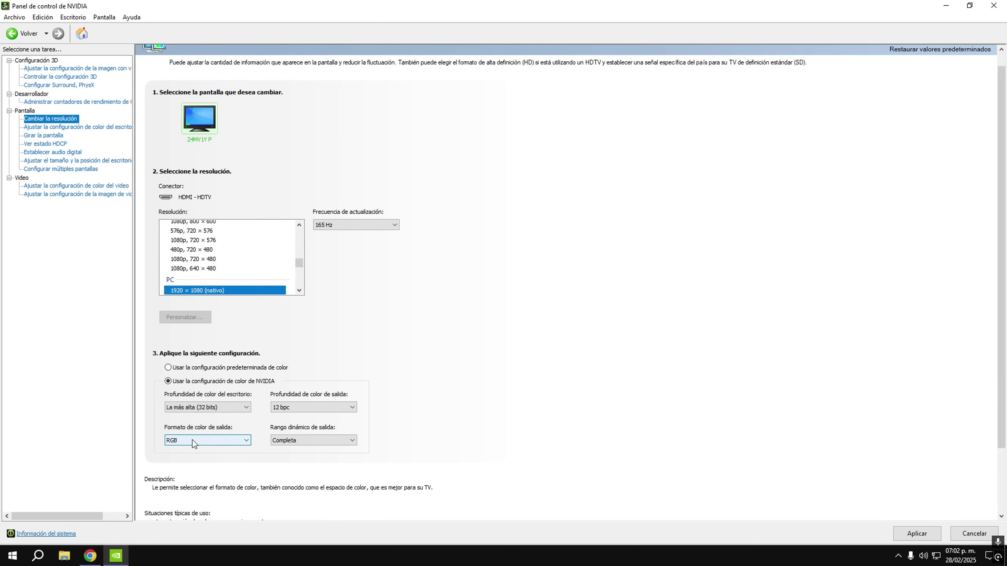
left_click(214, 441)
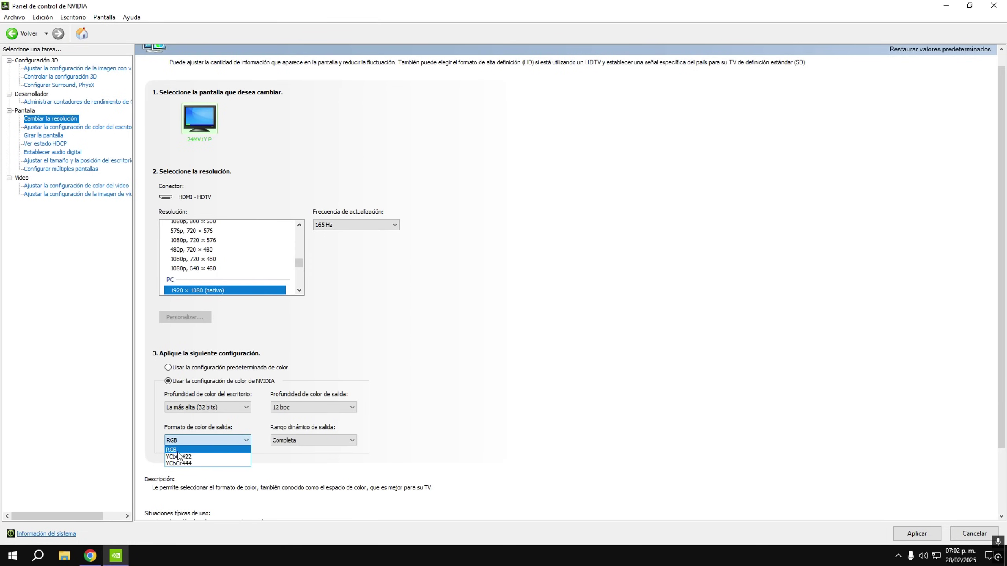
left_click(185, 451)
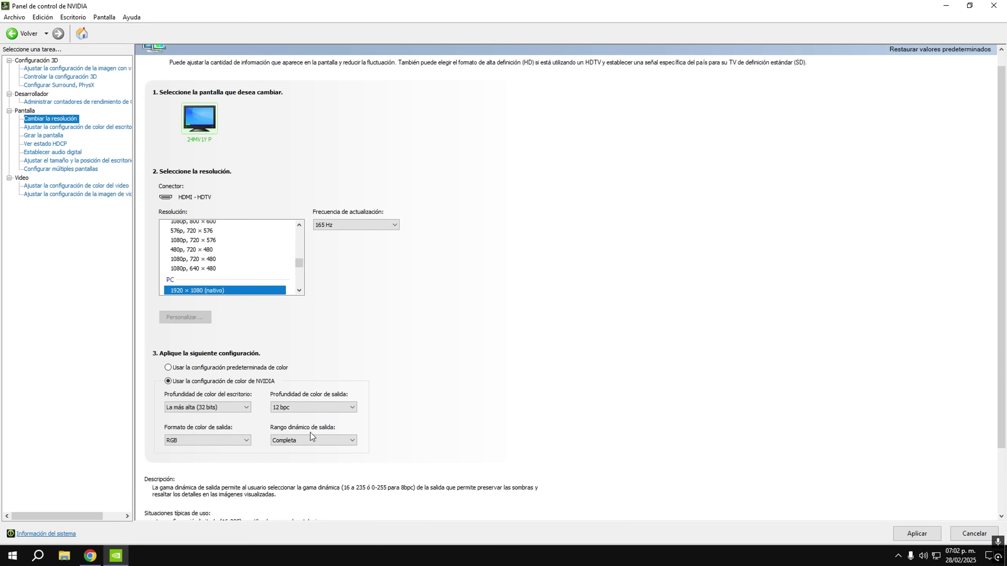
Set the output dynamic range to Completa and output color depth to 12 bpc, and apply the display settings.
left_click(333, 439)
left_click(286, 451)
left_click(328, 407)
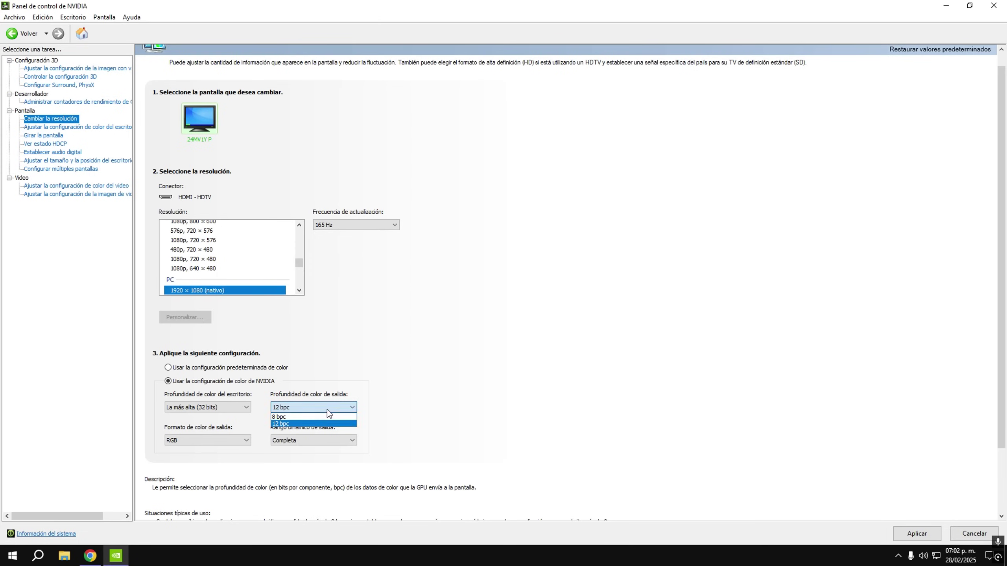
left_click(280, 424)
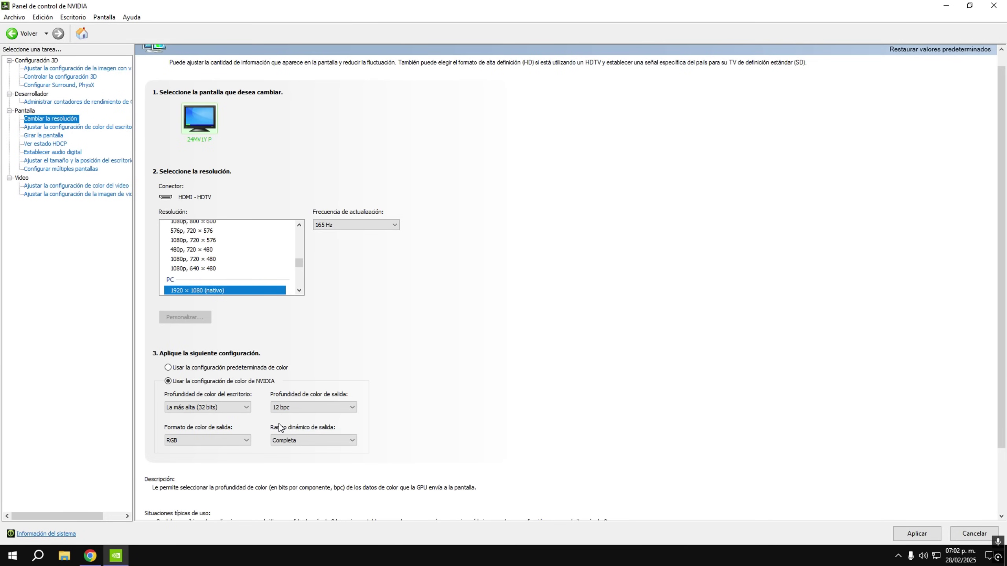
left_click(912, 533)
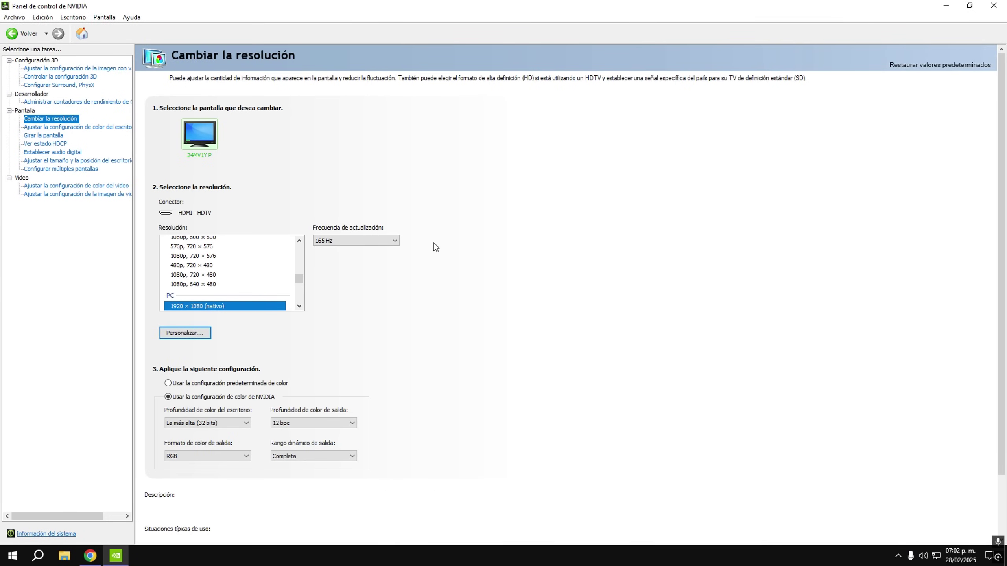
Set the desktop scaling mode to "Sin ajuste de escala", apply it and keep the changes.
left_click(121, 161)
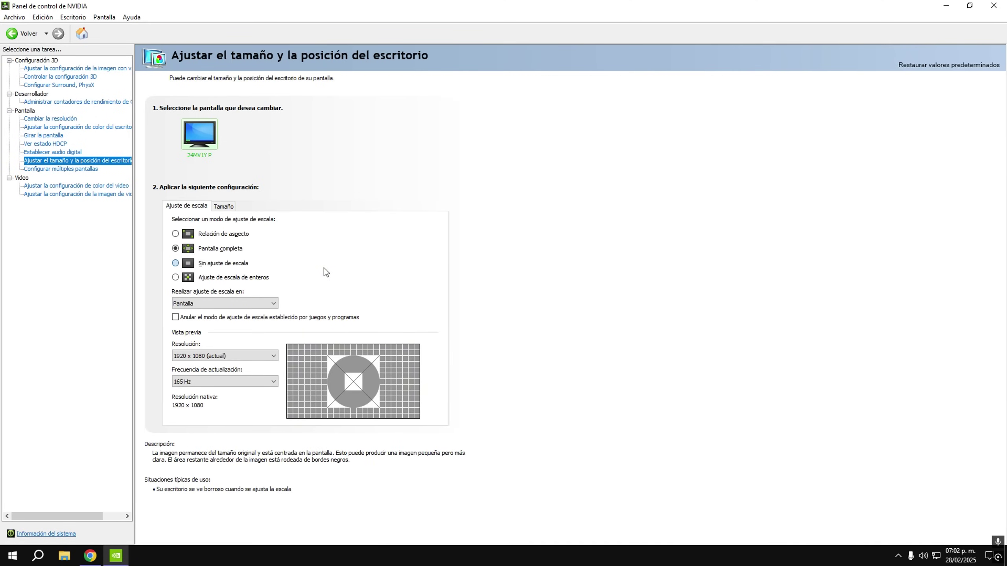
left_click(175, 263)
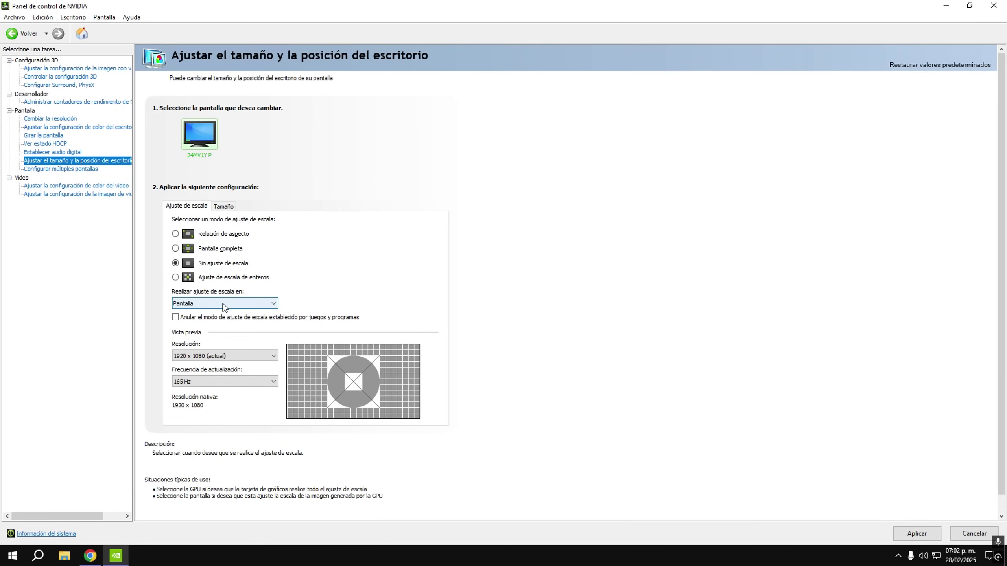
left_click(916, 533)
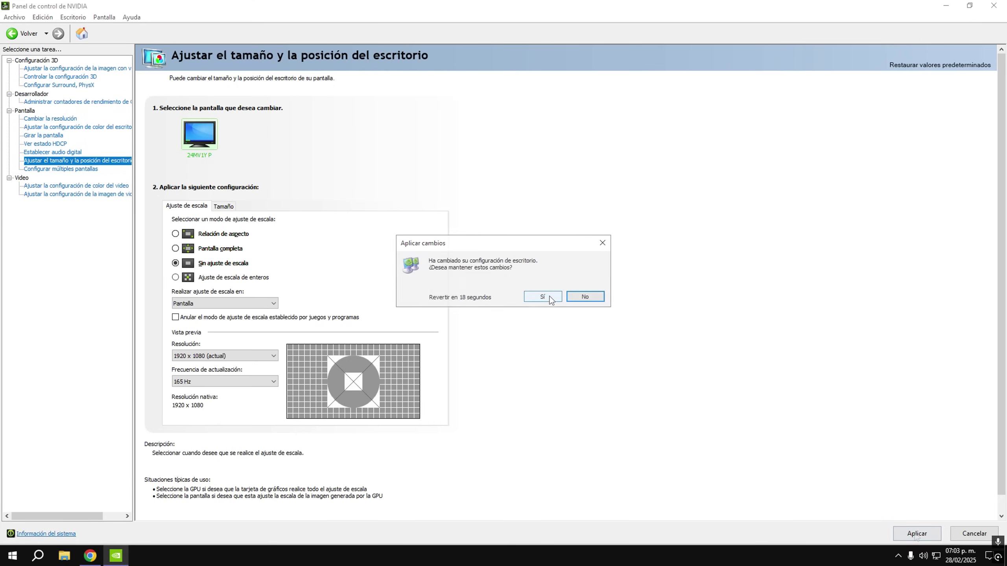
left_click(550, 297)
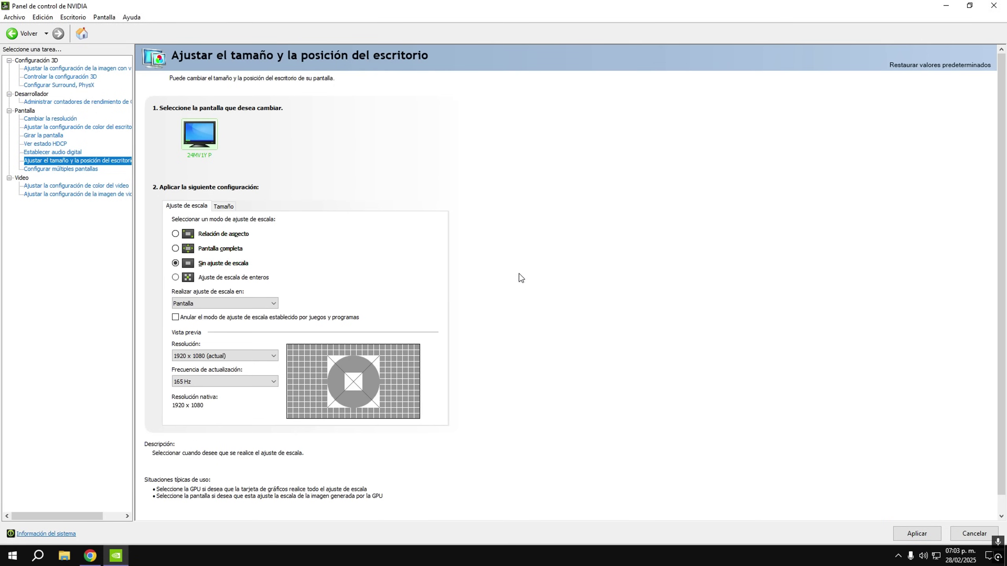
Use NVIDIA settings for video color with Gama dinámica at Completa (0-255), apply and keep the changes.
left_click(62, 186)
left_click(170, 186)
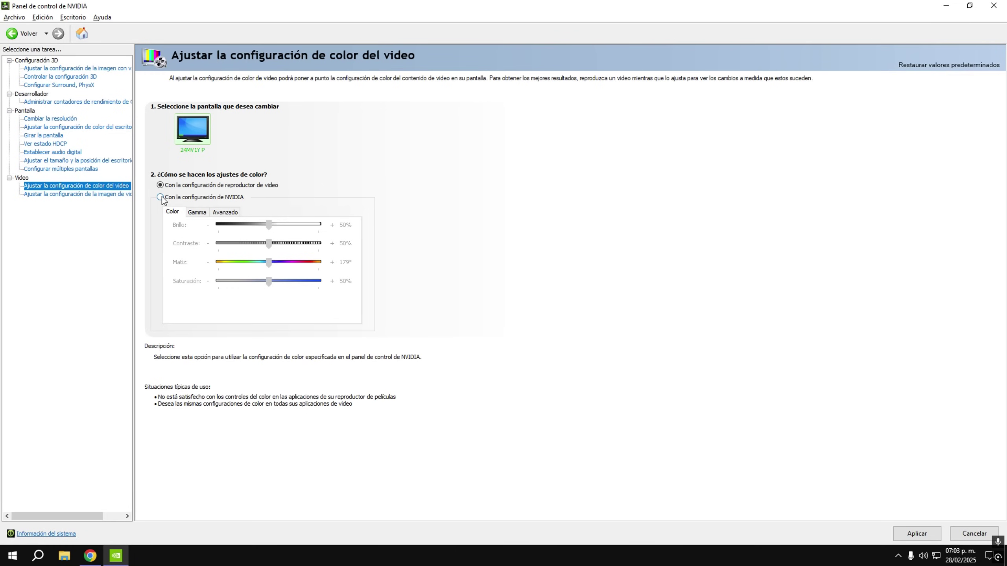
left_click(160, 198)
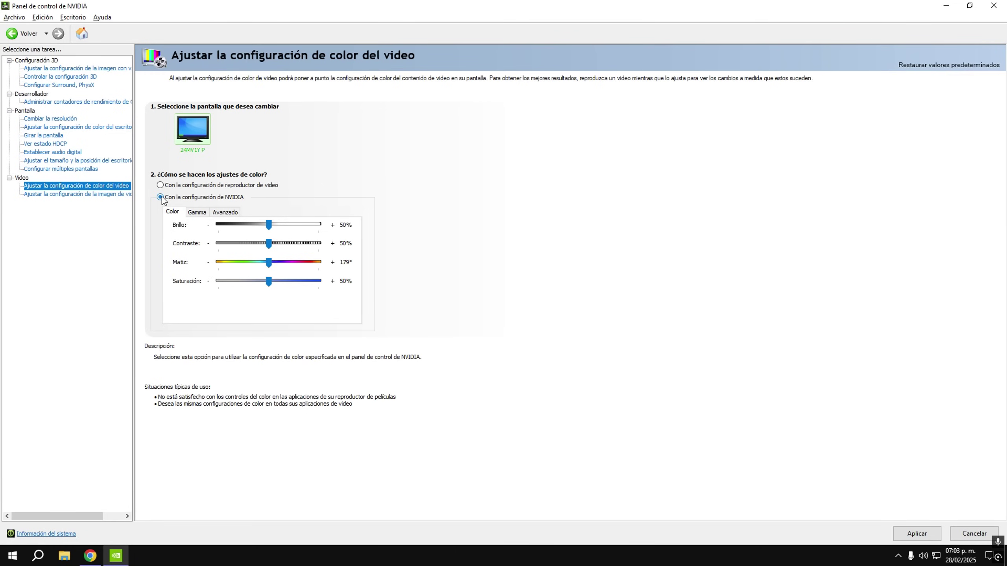
left_click(225, 213)
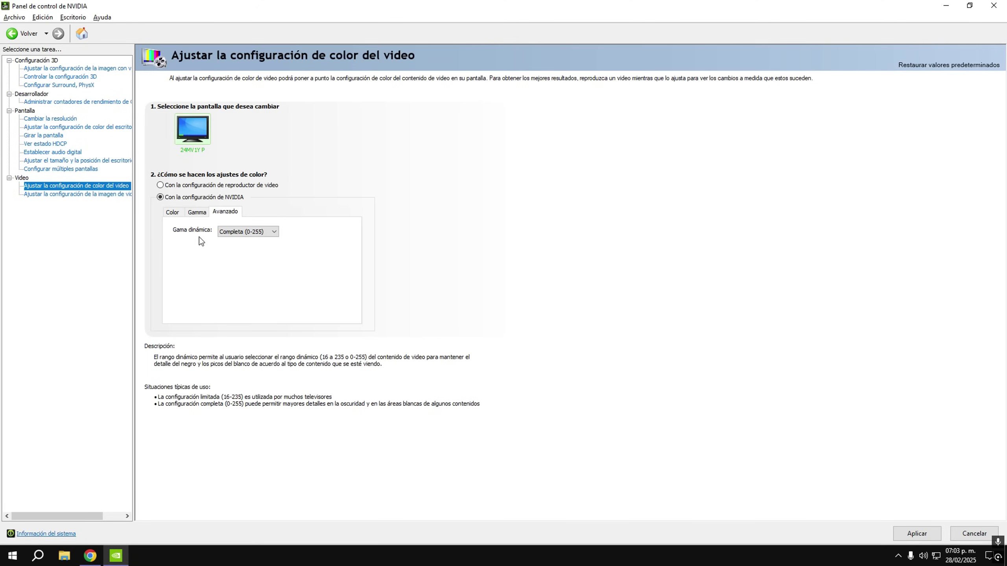
left_click(242, 232)
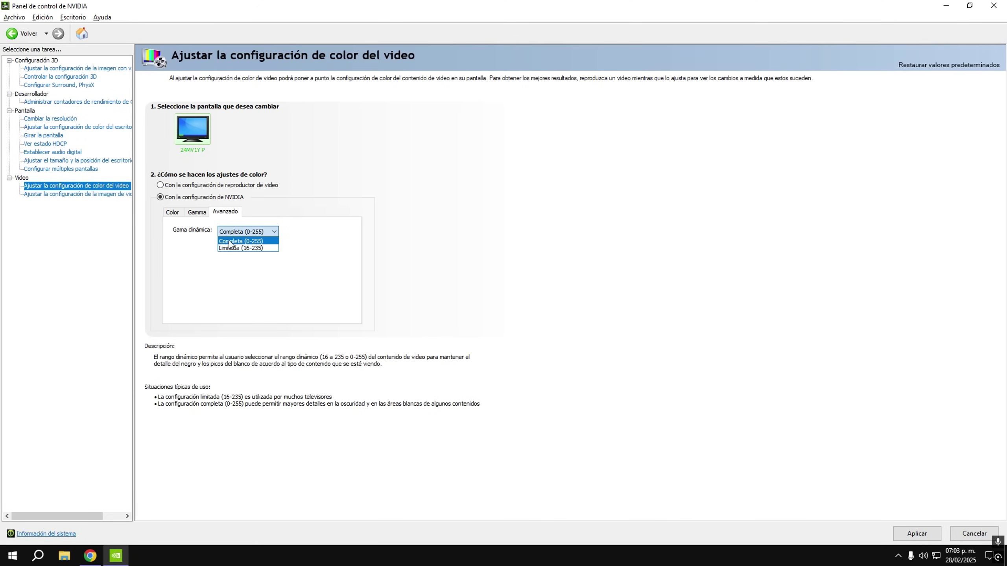
left_click(234, 241)
left_click(917, 533)
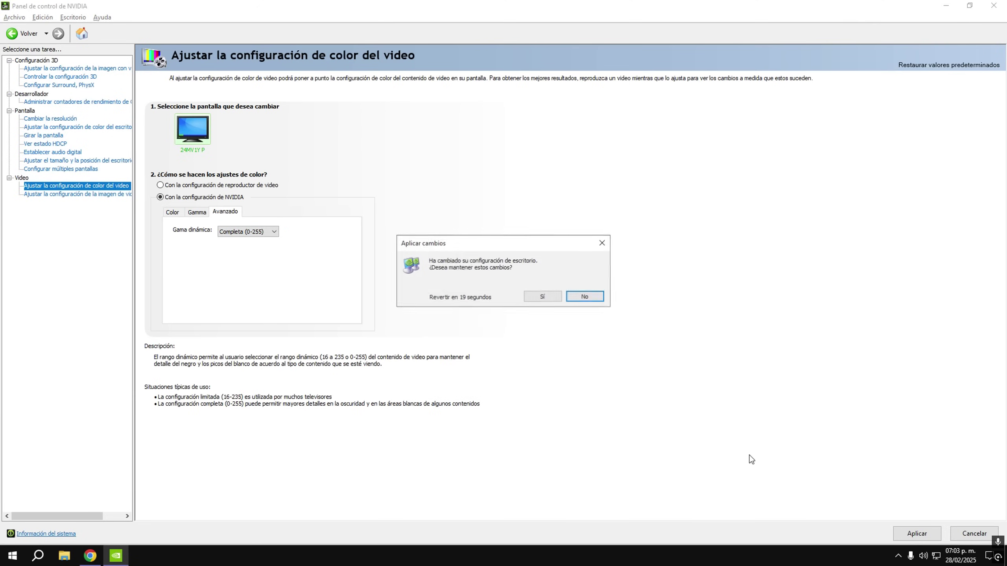
left_click(547, 296)
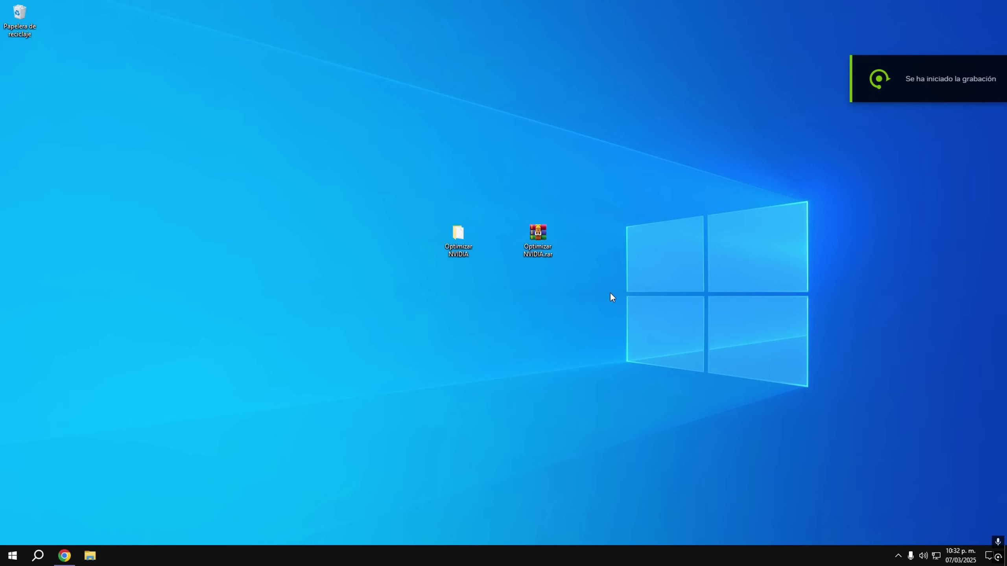
Switch to Chrome and subscribe to the YouTube channel requested by the Rekonise page "Optimizar Panel de NVIDIA".
left_click_drag(611, 286, 416, 195)
left_click(64, 556)
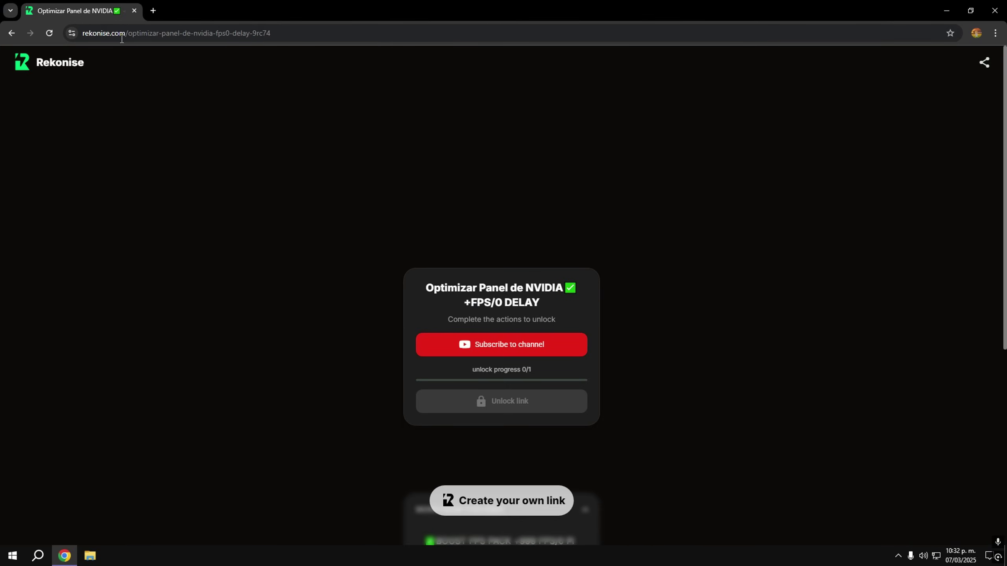
left_click(515, 351)
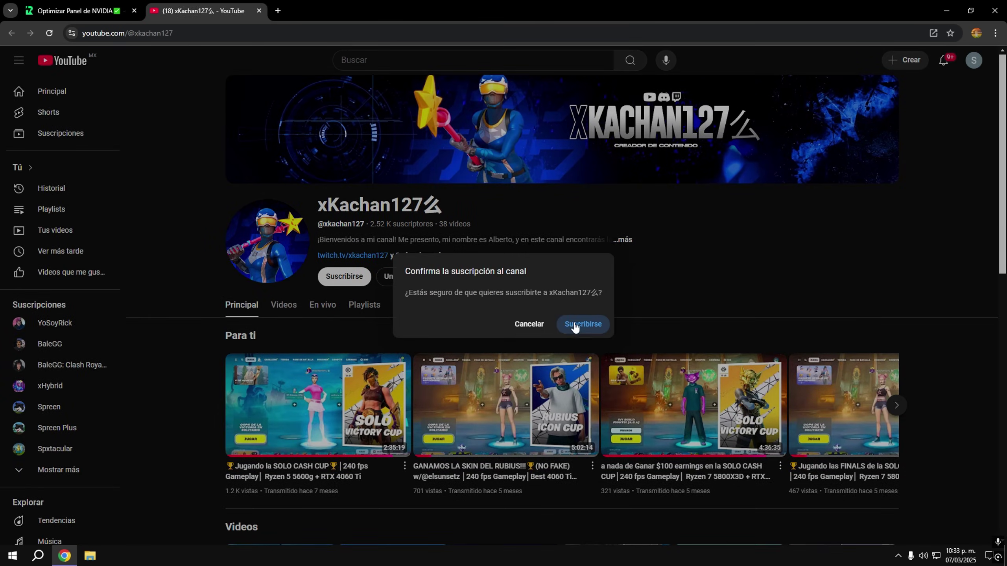
left_click(583, 324)
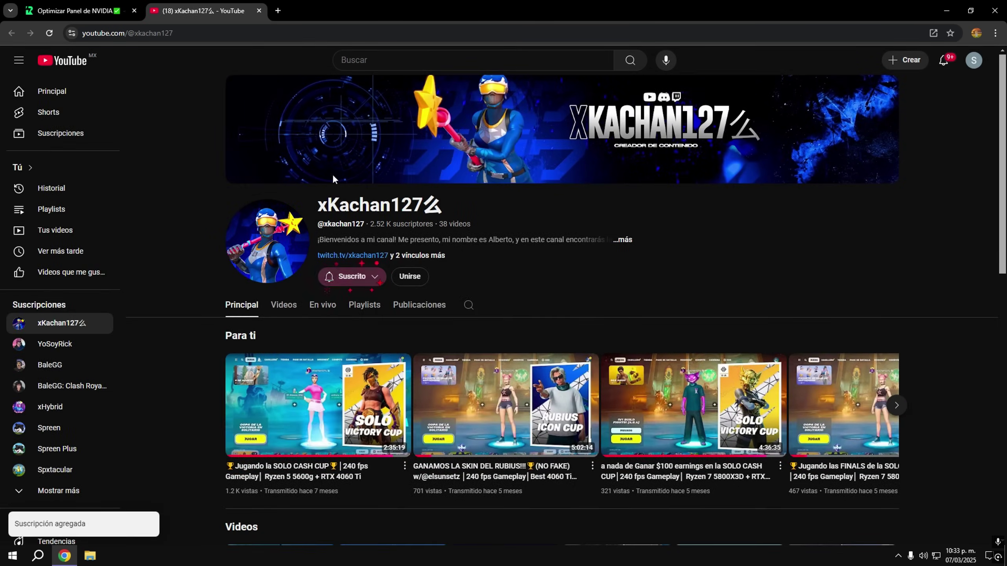
Unlock the Rekonise link and download the Optimizar NVIDIA archive from MediaFire.
left_click(99, 11)
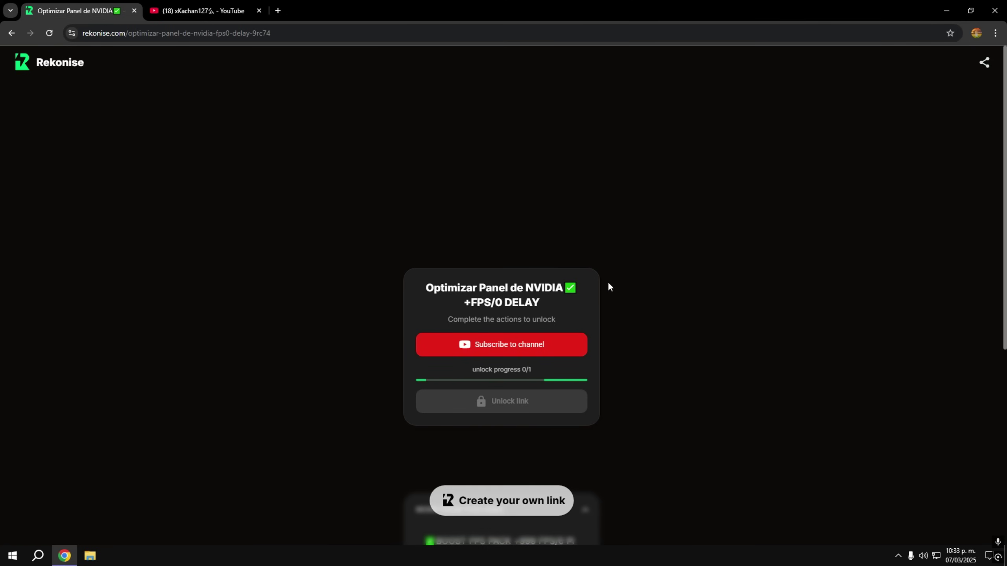
scroll(581, 345, "down", 3)
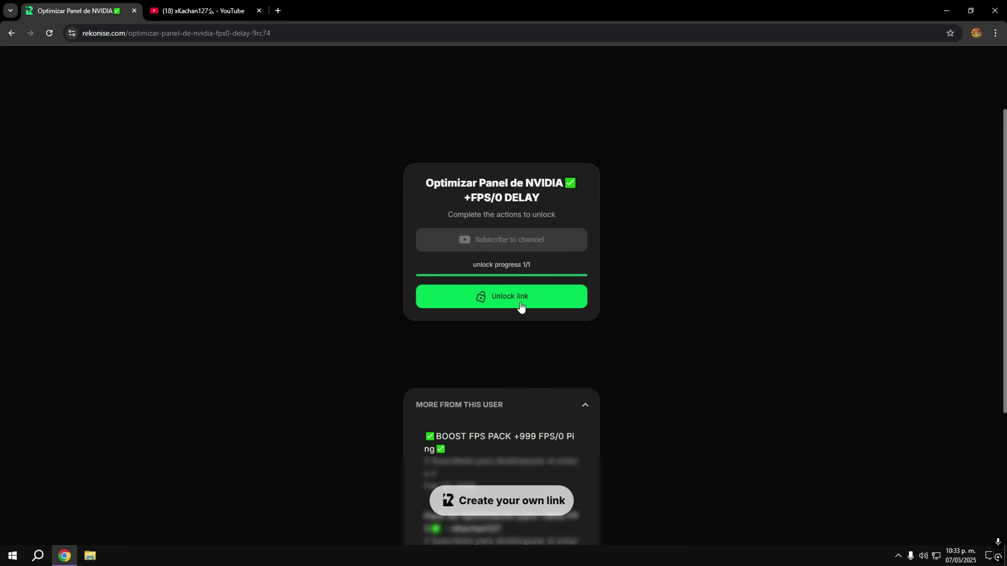
left_click(520, 306)
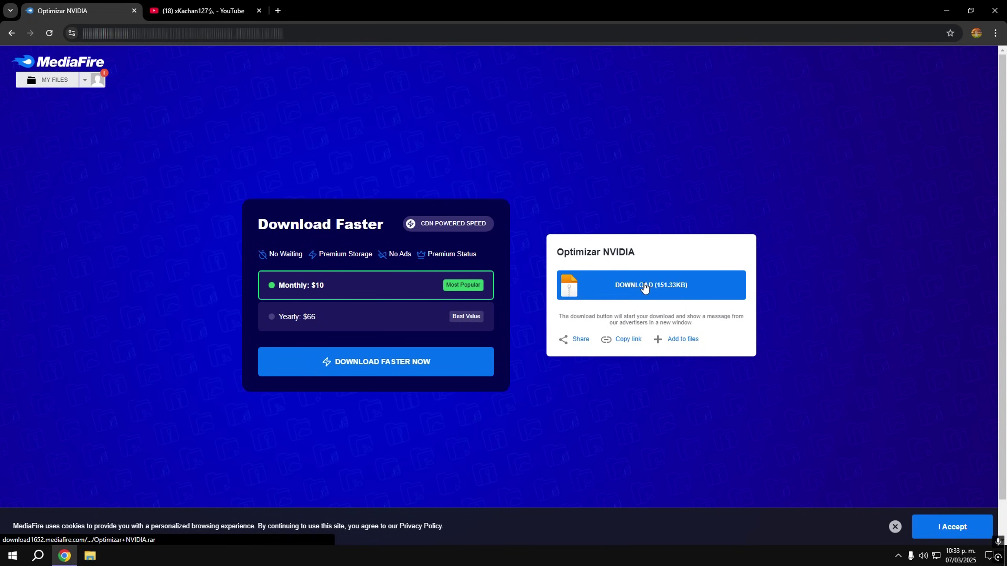
left_click(645, 287)
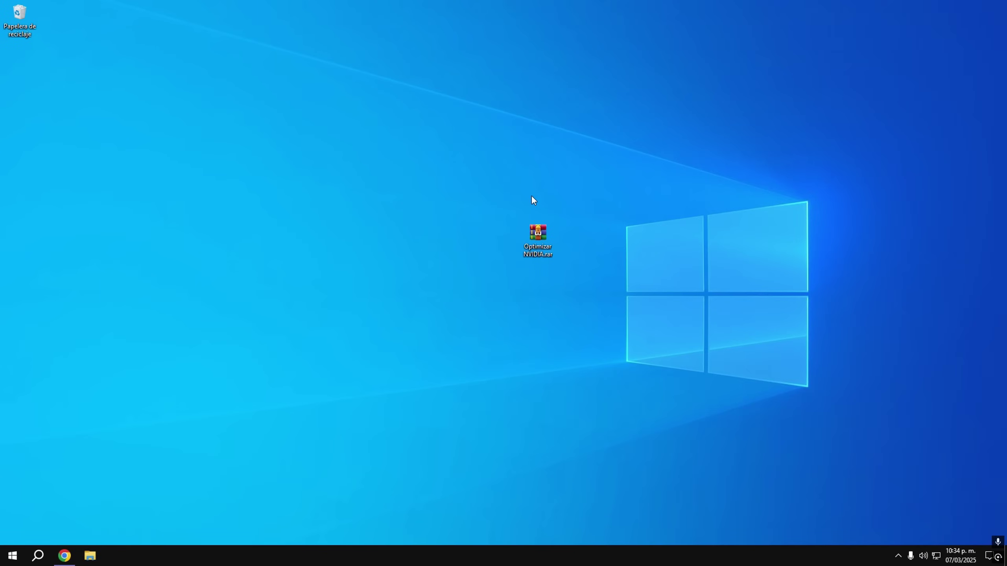
Extract the Optimizar NVIDIA archive onto the desktop and place the extracted folder beside the archive.
right_click(540, 234)
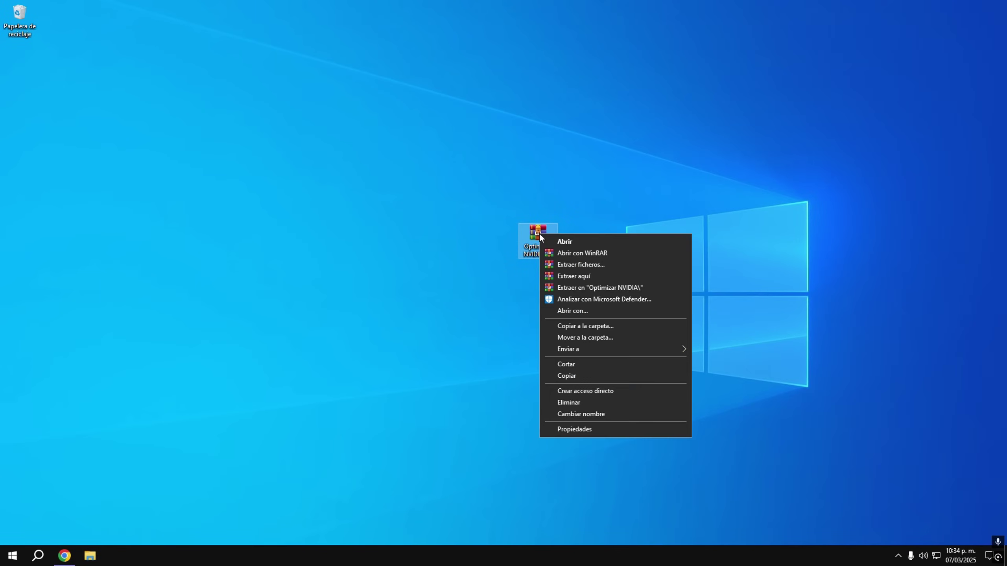
left_click(580, 276)
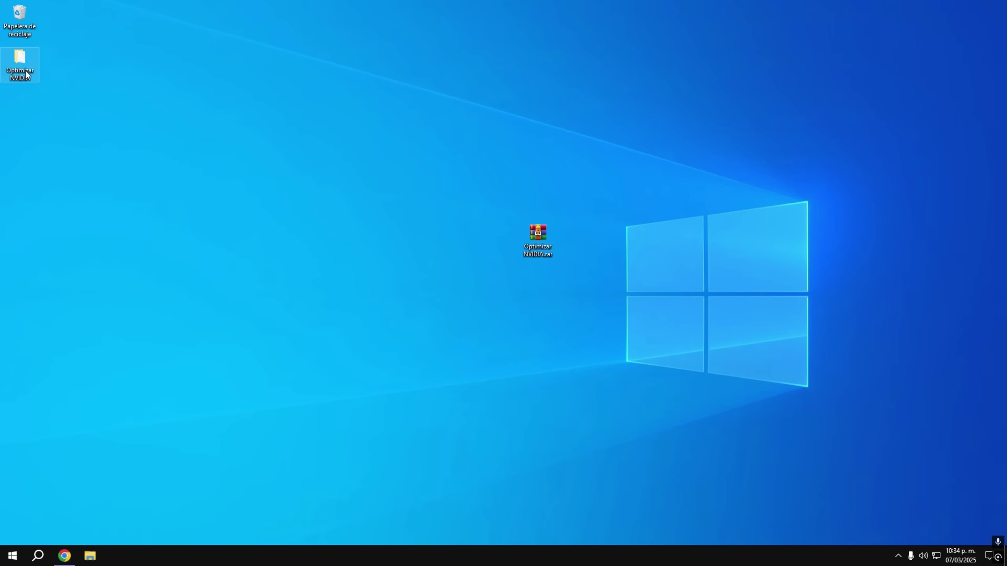
left_click_drag(19, 60, 334, 158)
left_click_drag(447, 253, 448, 253)
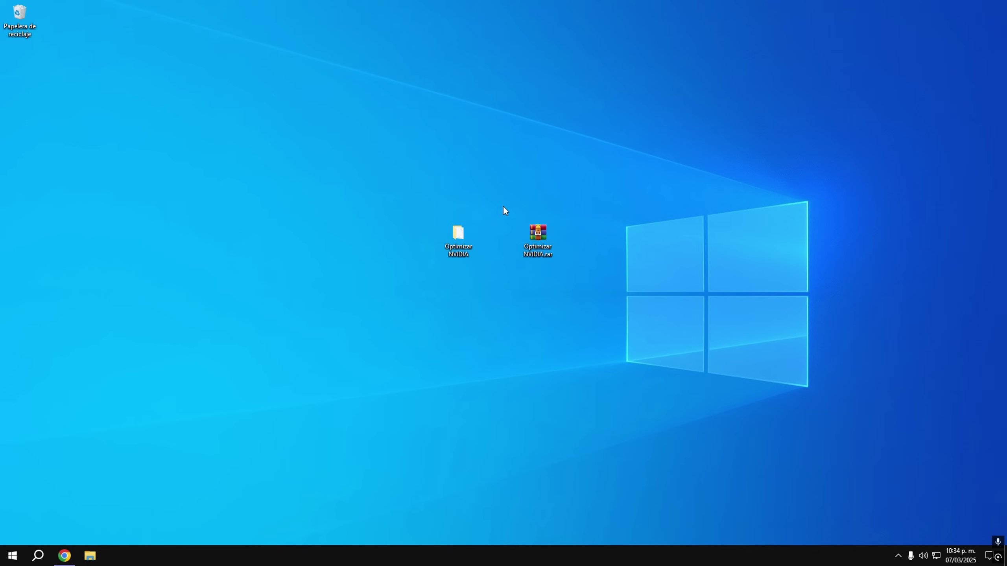
Extract nvidiaProfileInspector.zip from the Optimizar NVIDIA folder into its own nvidiaProfileInspector subfolder.
double_click(460, 233)
left_click(364, 163)
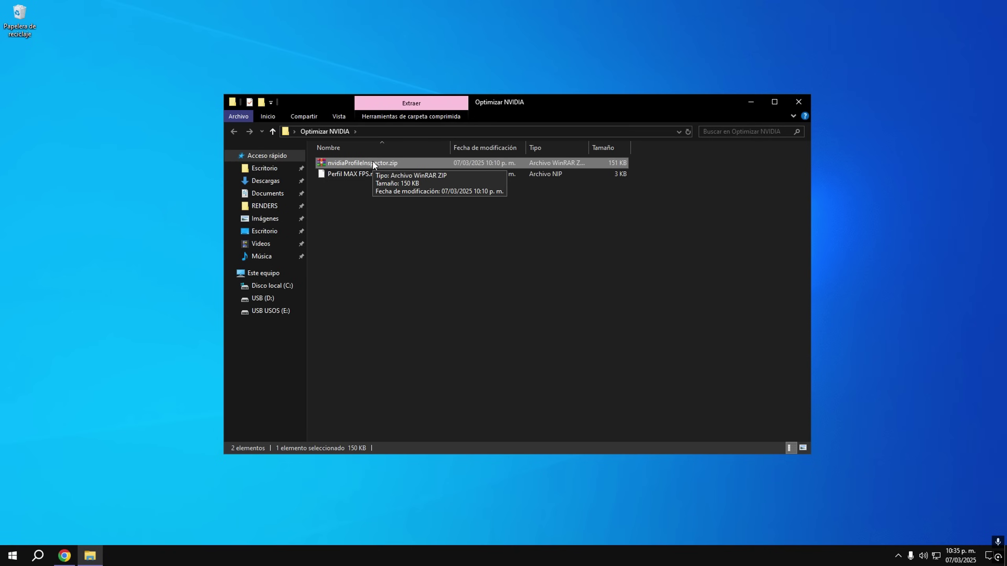
right_click(373, 162)
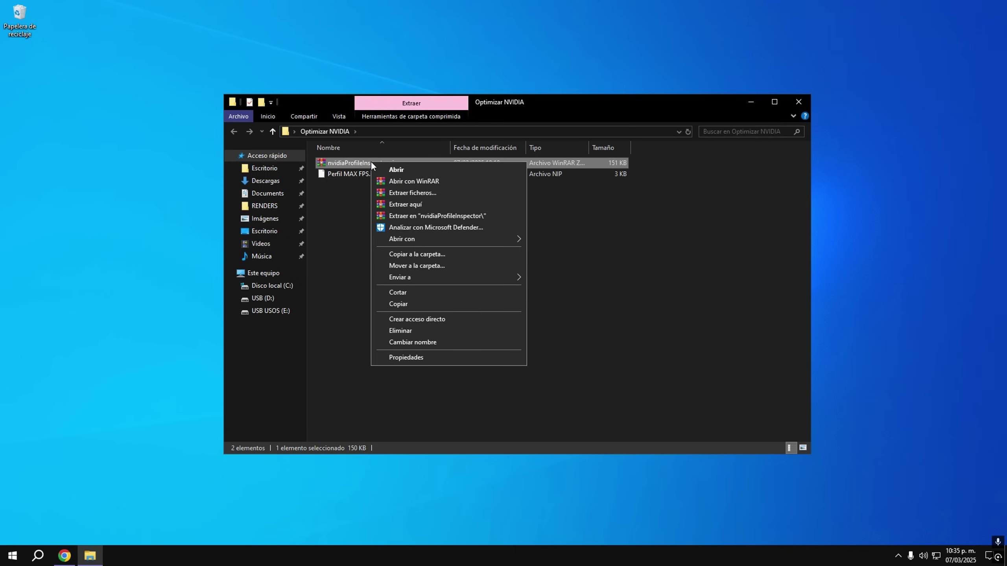
left_click(431, 216)
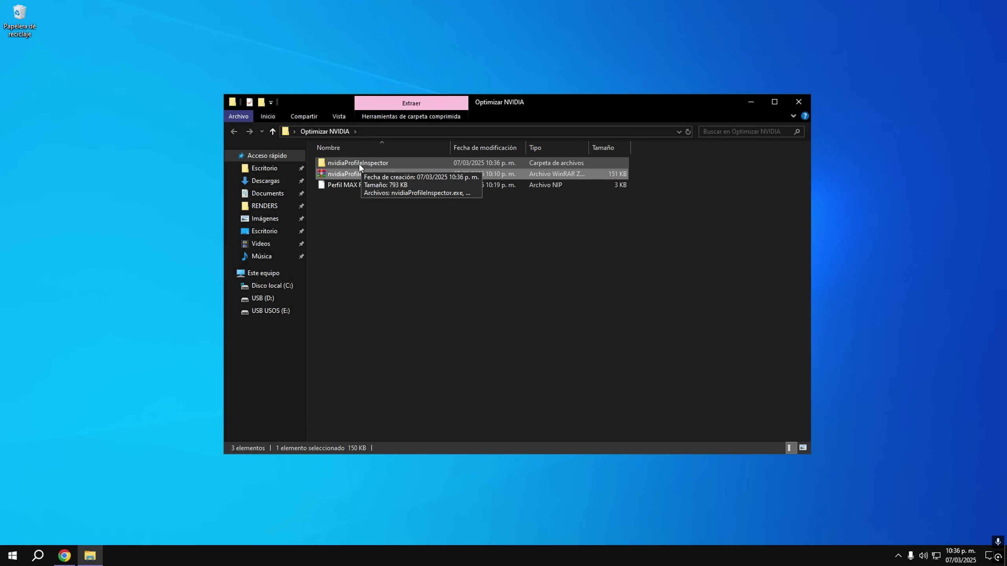
Run nvidiaProfileInspector.exe from the extracted nvidiaProfileInspector folder as administrator.
left_click(354, 163)
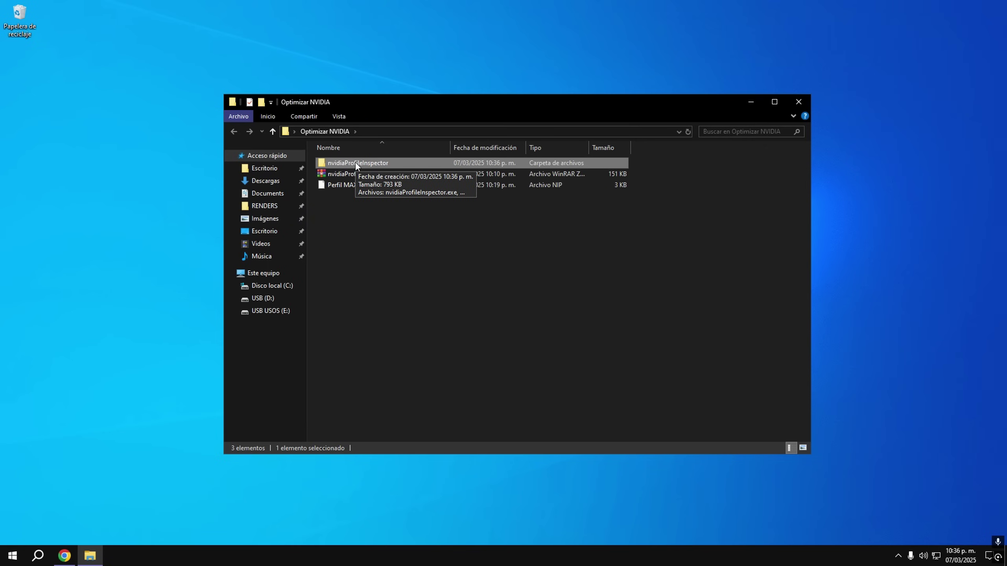
double_click(355, 162)
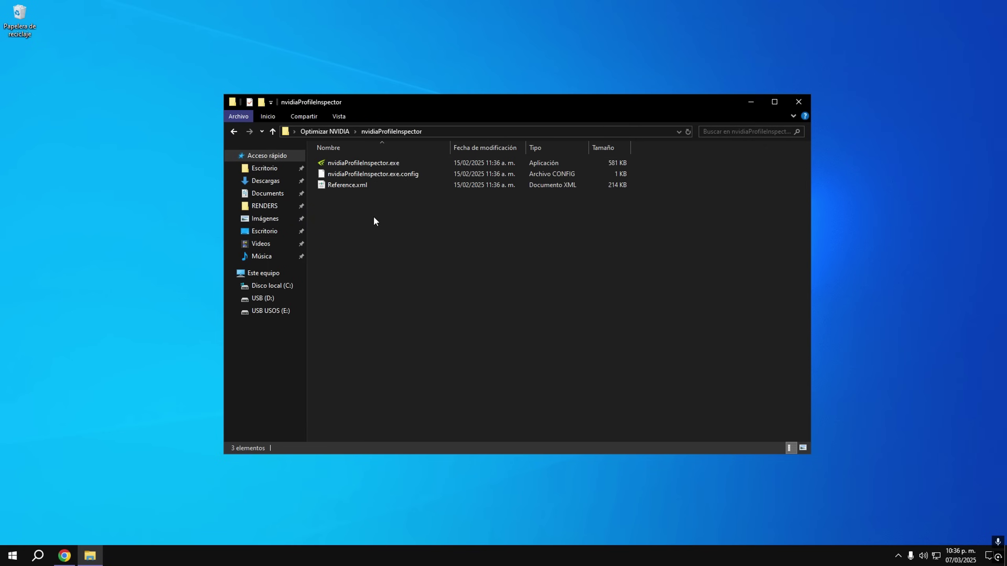
left_click(356, 163)
right_click(355, 162)
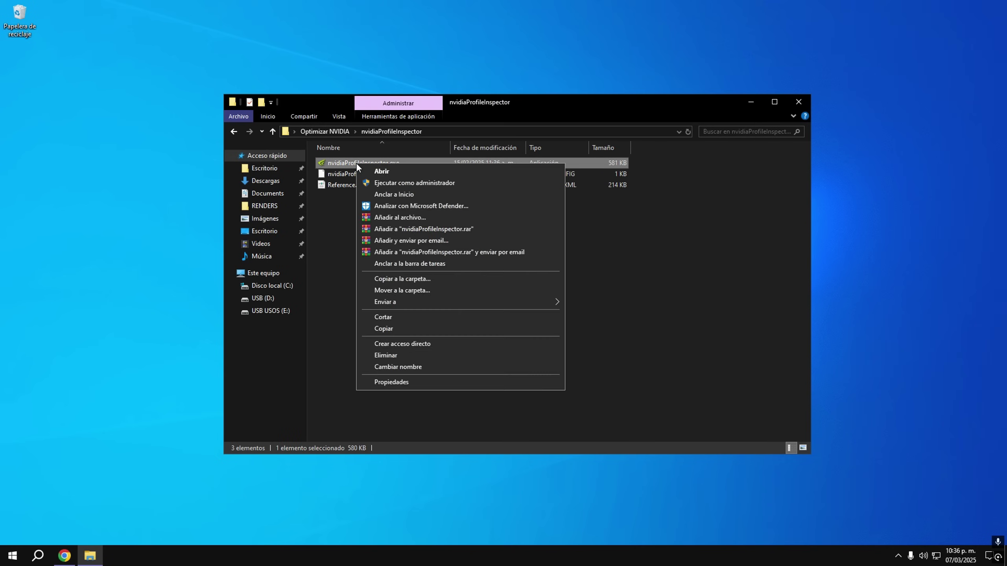
left_click(395, 181)
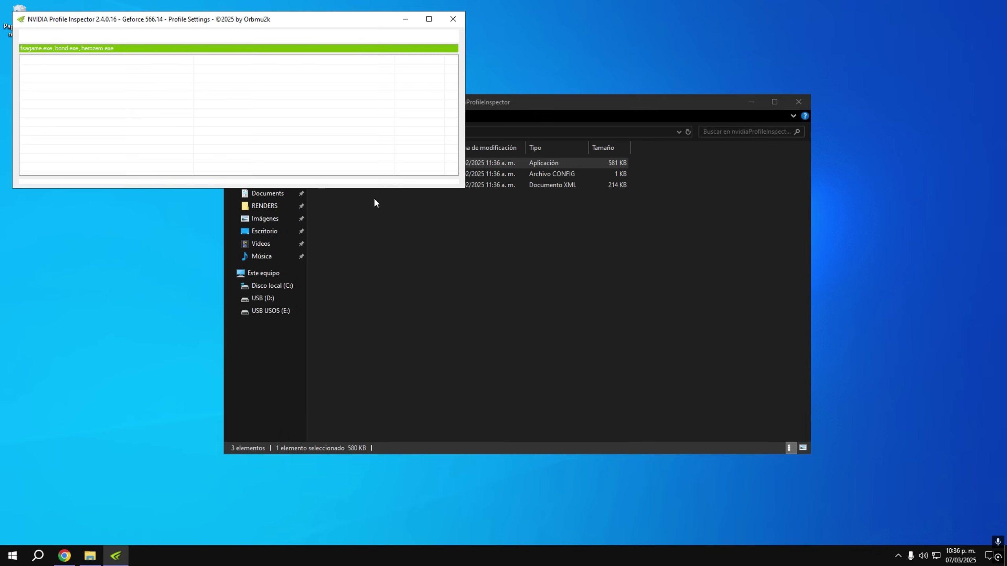
left_click(429, 19)
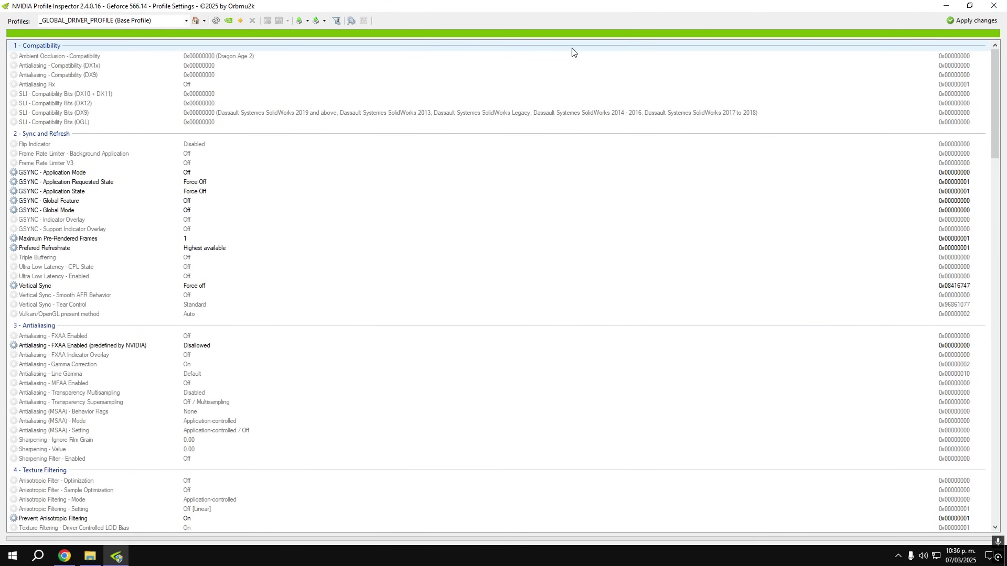
left_click(970, 9)
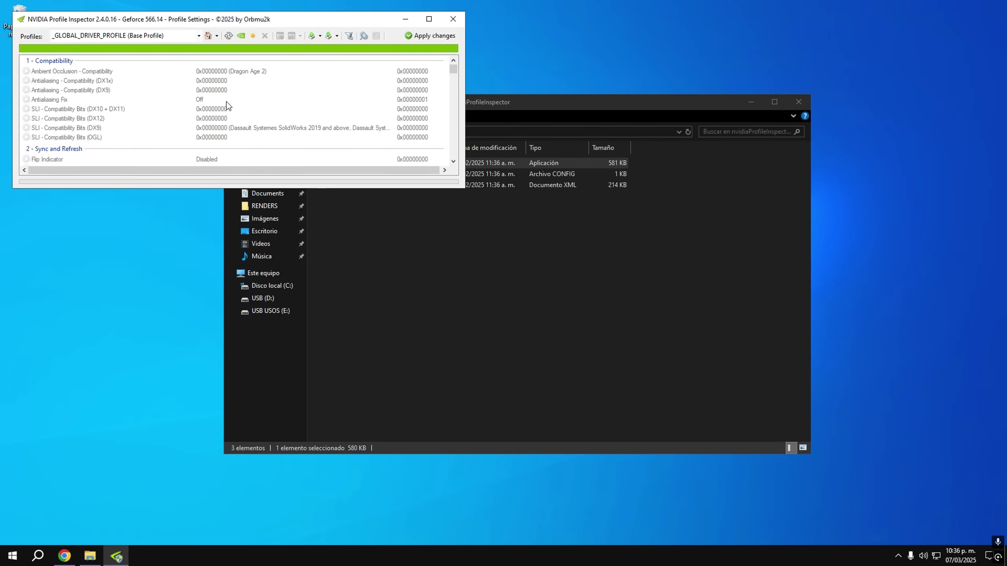
Export only the current global driver profile as Base Profile.nip into the Optimizar NVIDIA folder.
left_click(320, 37)
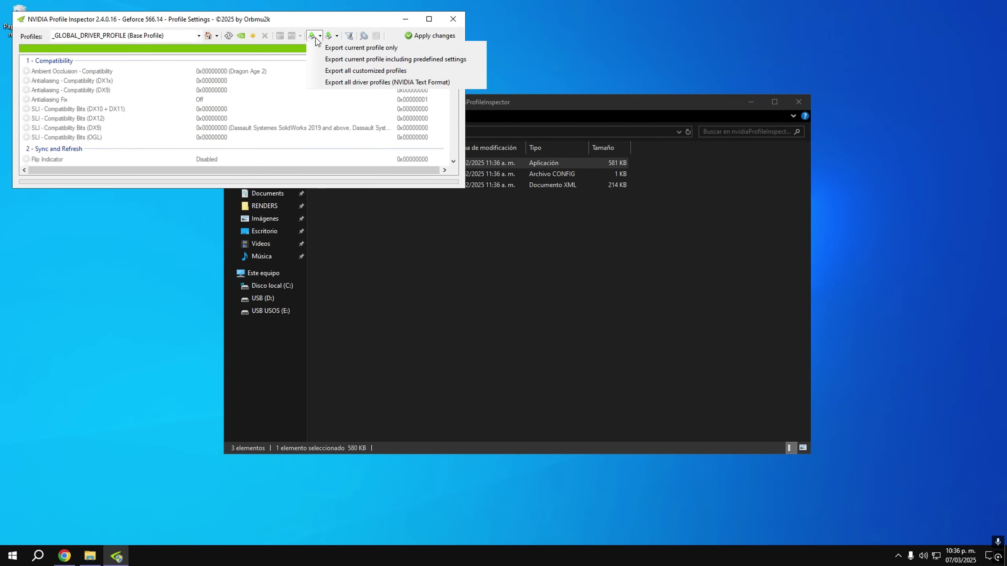
left_click(317, 38)
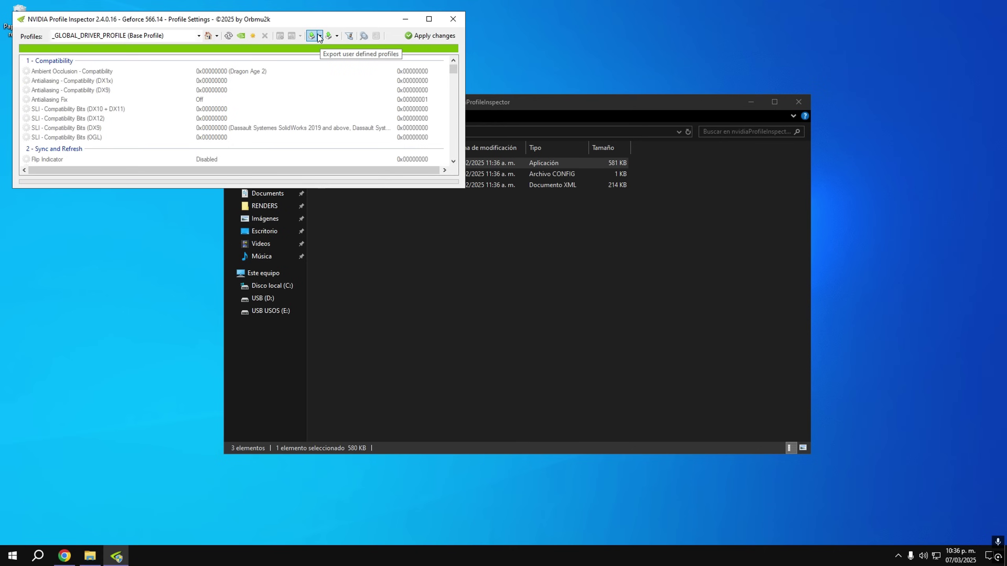
left_click(319, 36)
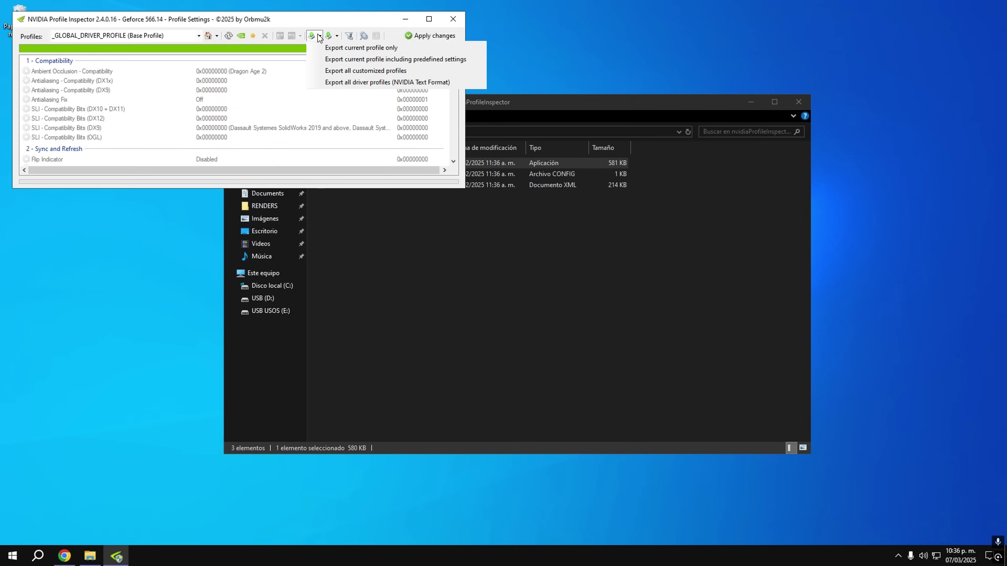
left_click(314, 38)
left_click(317, 37)
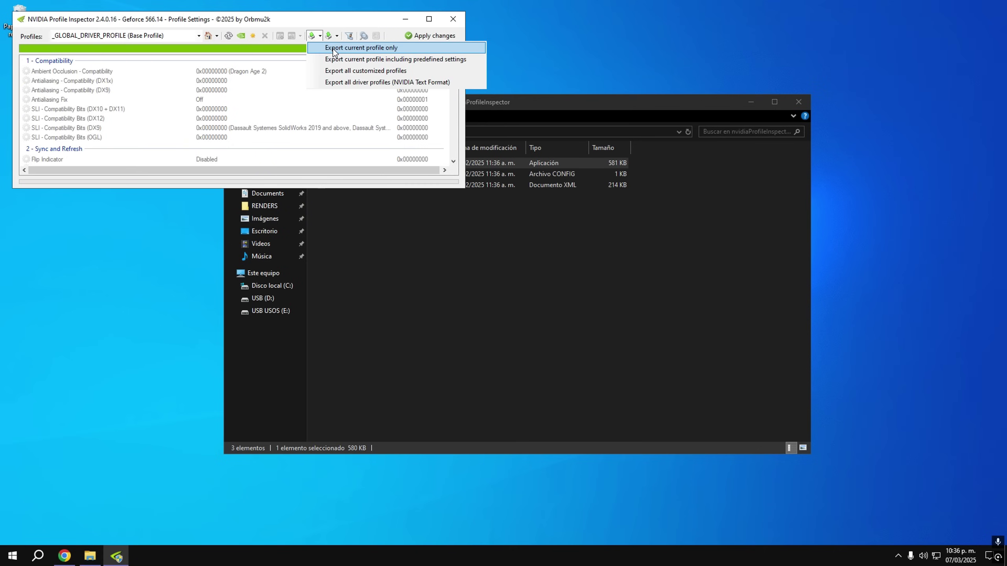
left_click(333, 48)
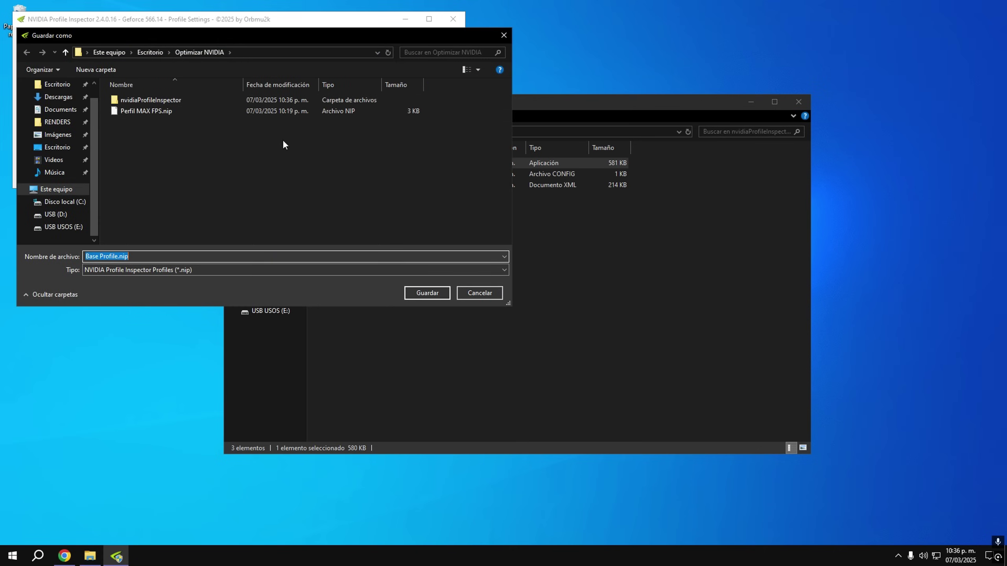
left_click(425, 293)
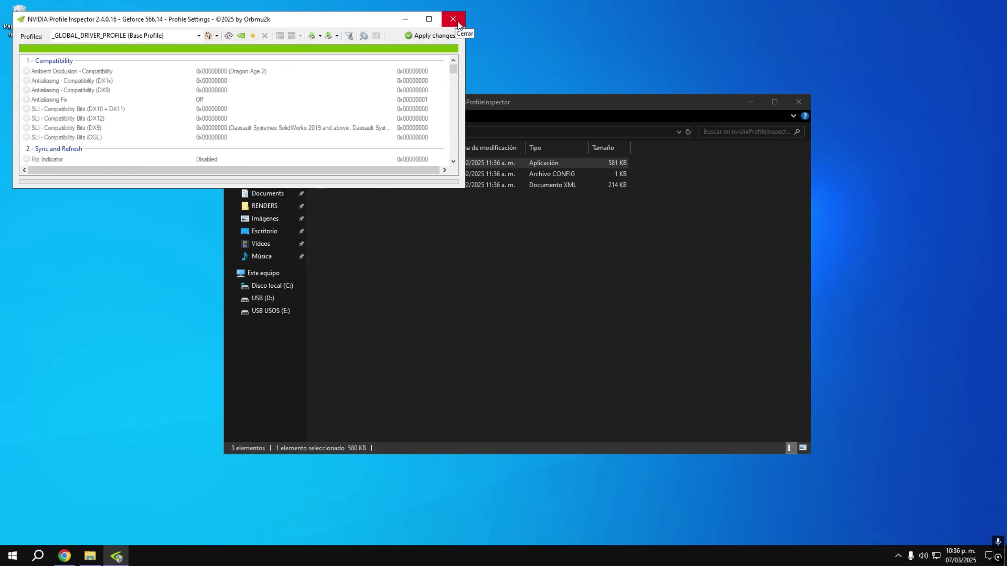
Import Perfil MAX FPS.nip from the Optimizar NVIDIA folder into NVIDIA Profile Inspector.
left_click(473, 234)
left_click(235, 132)
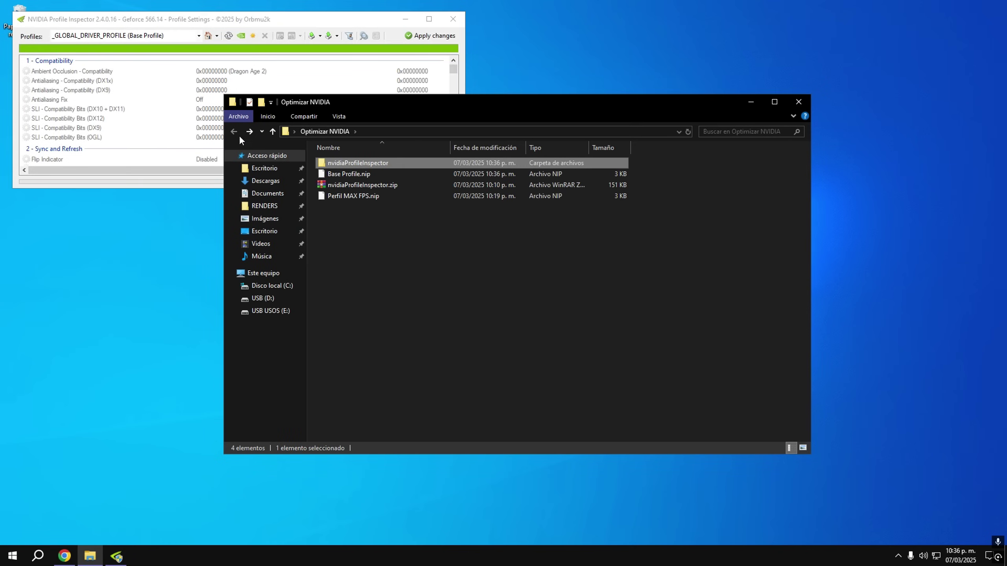
left_click(349, 175)
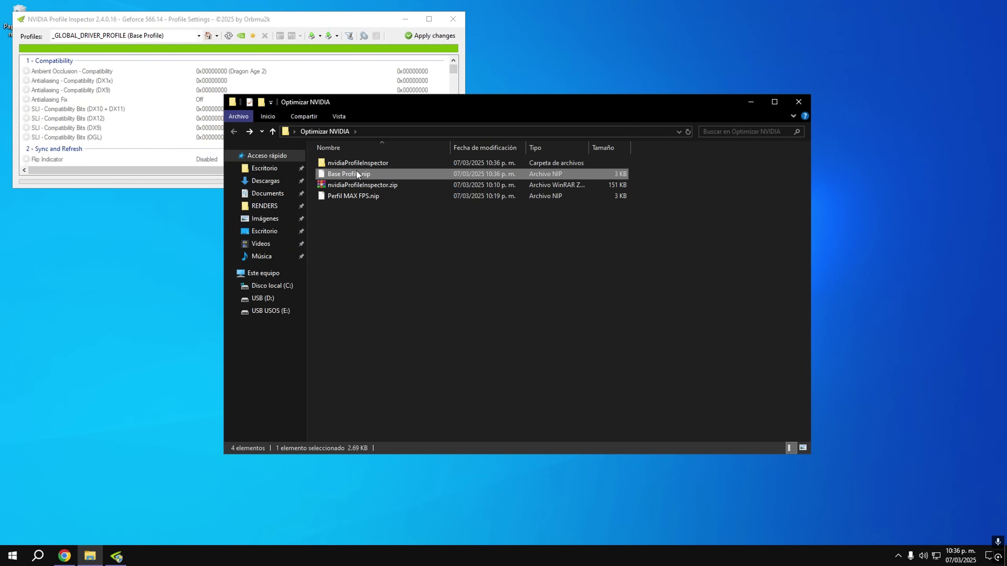
left_click(342, 196)
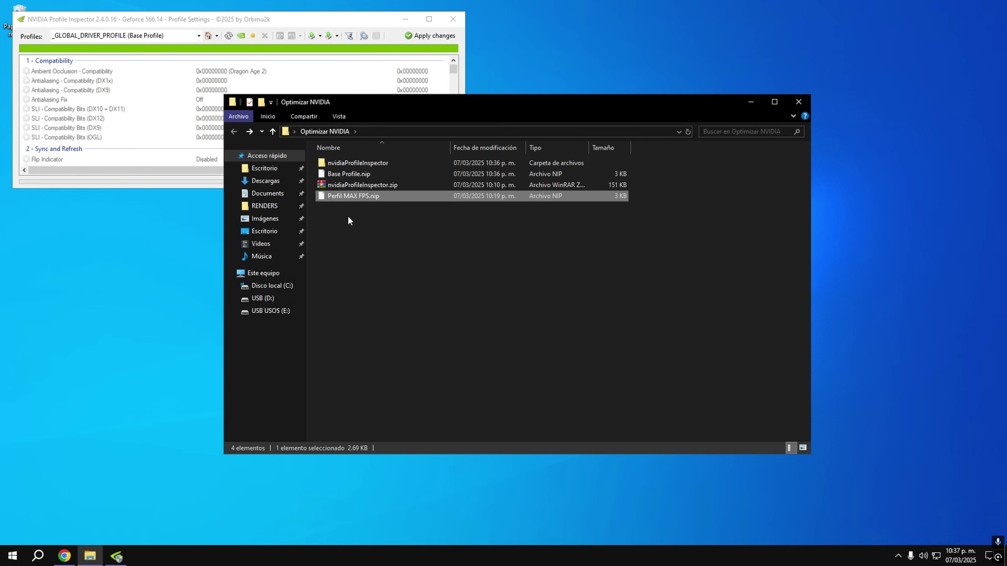
left_click_drag(356, 194, 198, 96)
mouse_move(116, 555)
left_click(157, 527)
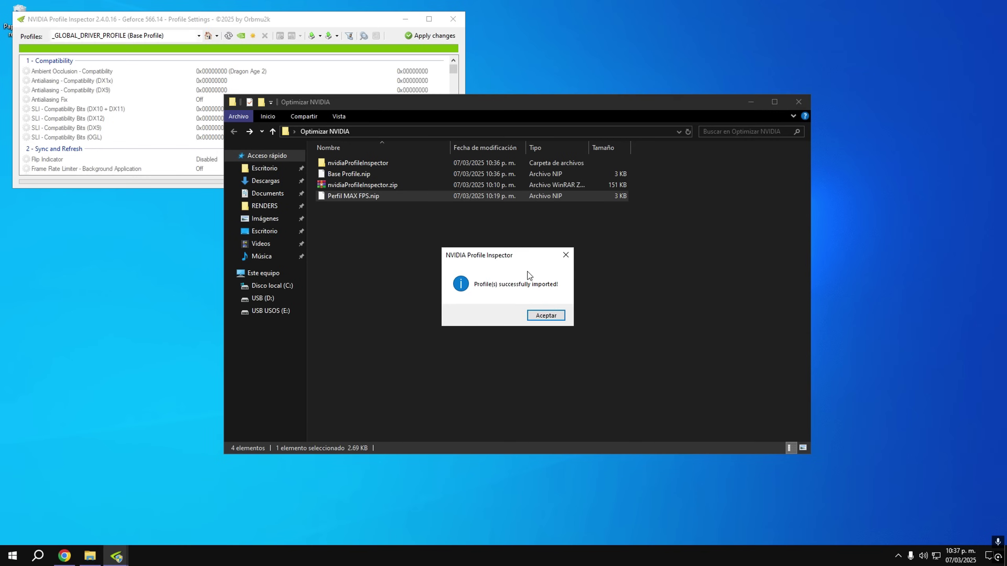
left_click(546, 315)
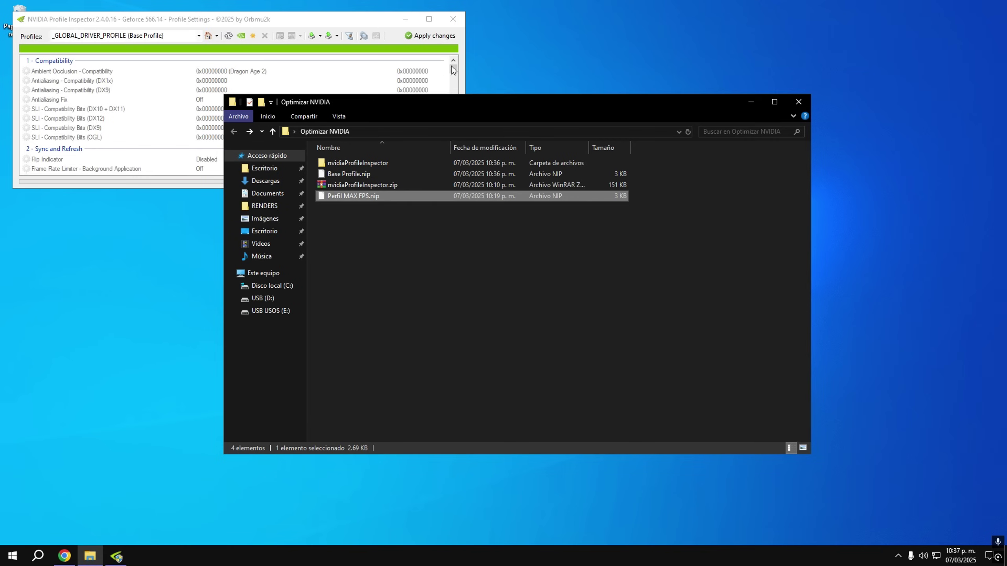
Examine the global driver profile's sync, antialiasing, texture filtering and common settings in the enlarged Profile Inspector window.
key("super+Up")
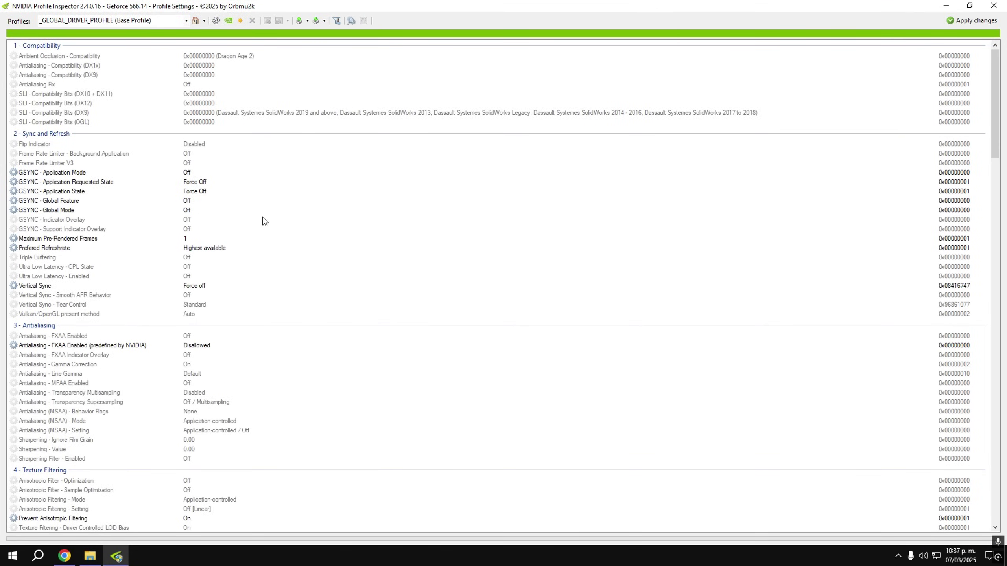
scroll(265, 257, "down", 2)
scroll(264, 257, "up", 2)
scroll(264, 262, "down", 5)
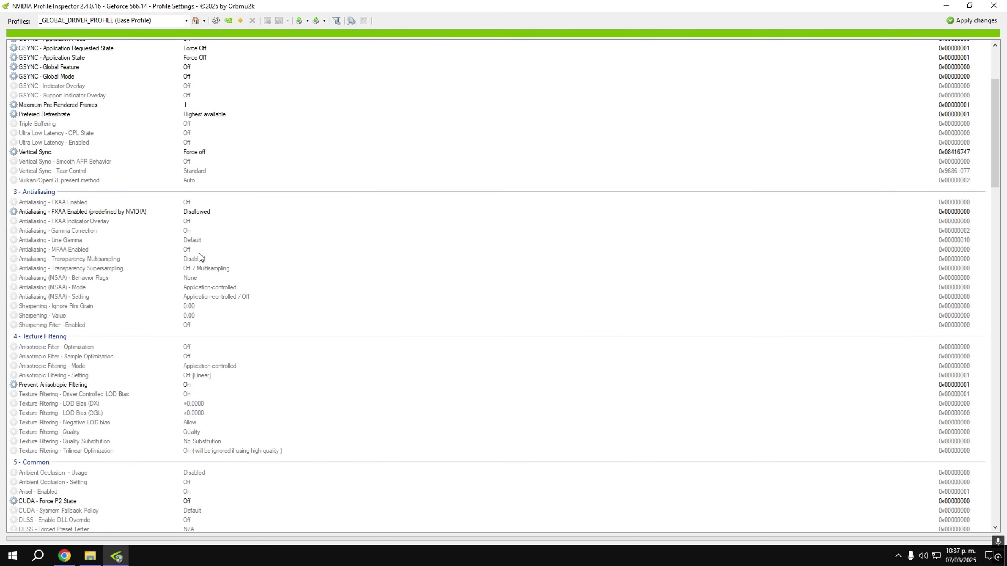
scroll(199, 257, "down", 5)
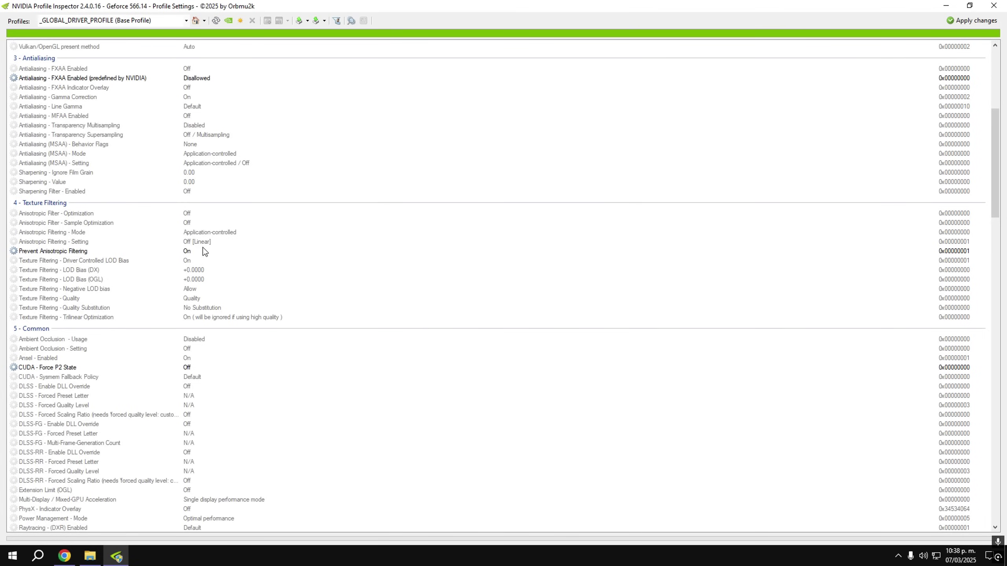
scroll(254, 293, "down", 5)
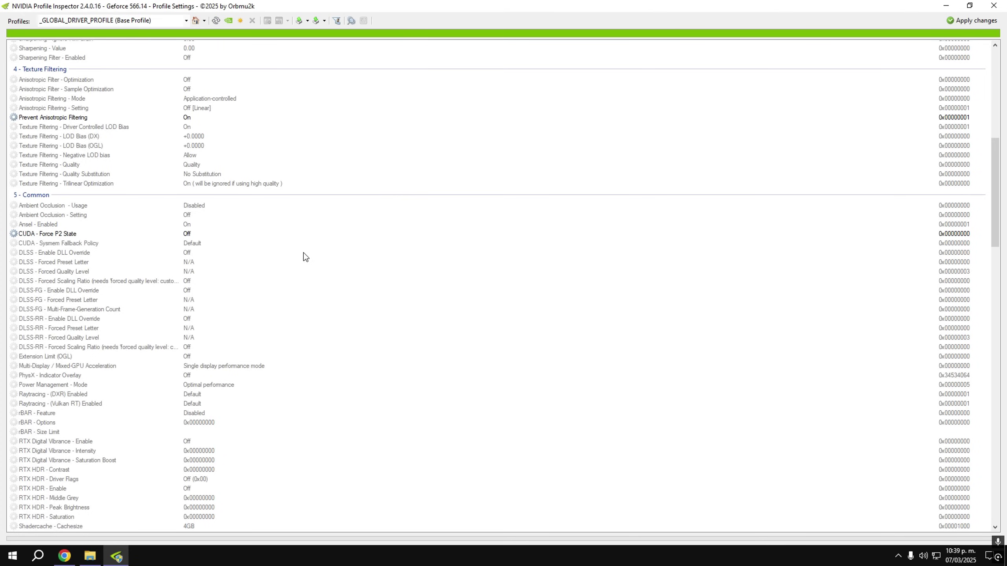
scroll(502, 208, "up", 10)
left_click(969, 6)
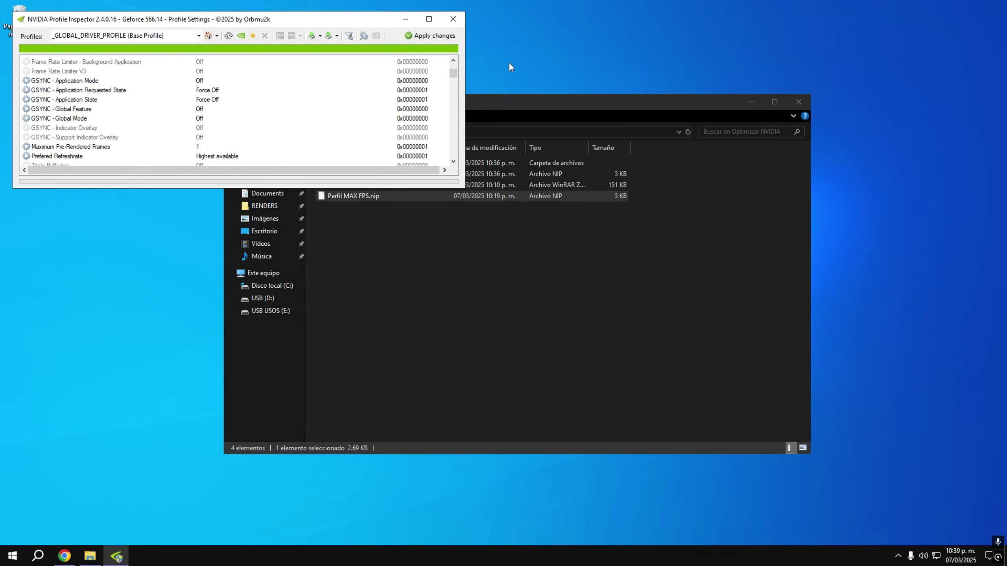
Apply the changes to the global driver profile and close NVIDIA Profile Inspector.
left_click_drag(360, 199, 412, 119)
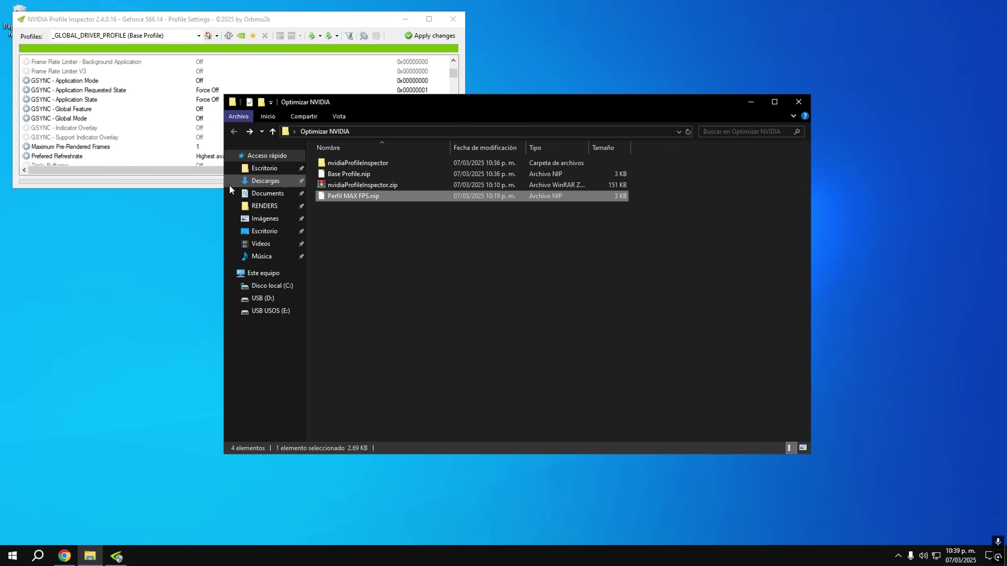
left_click(263, 19)
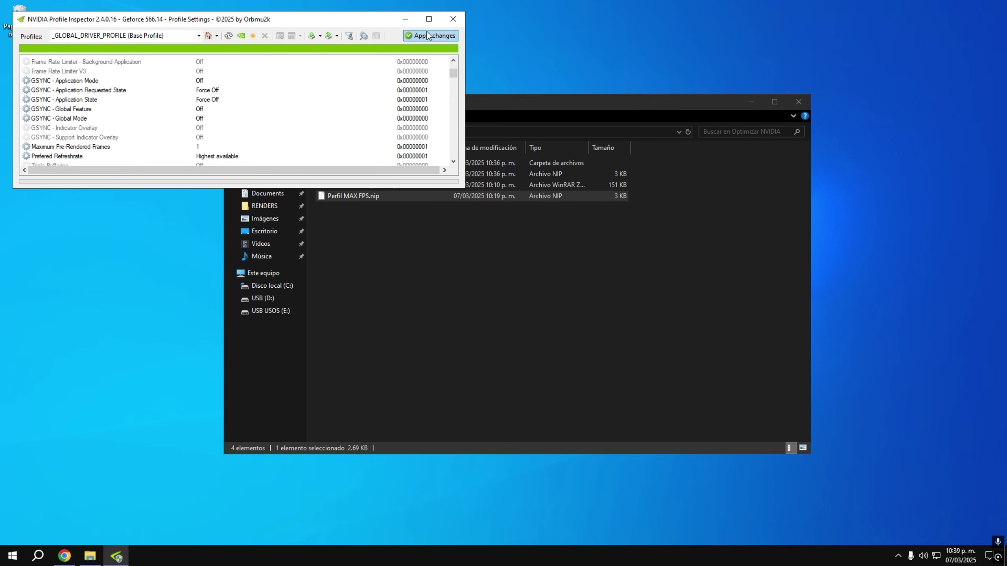
left_click(430, 35)
left_click(453, 19)
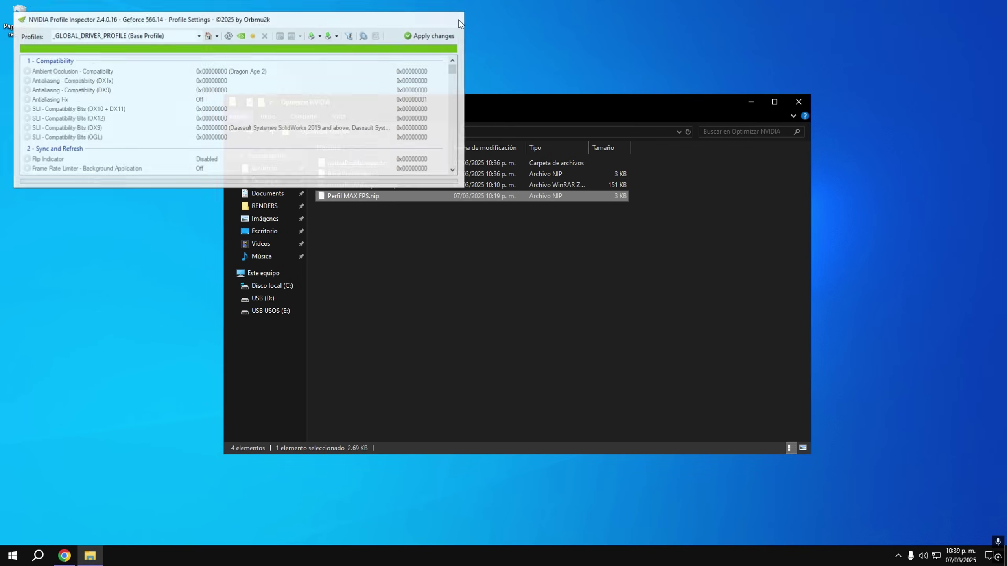